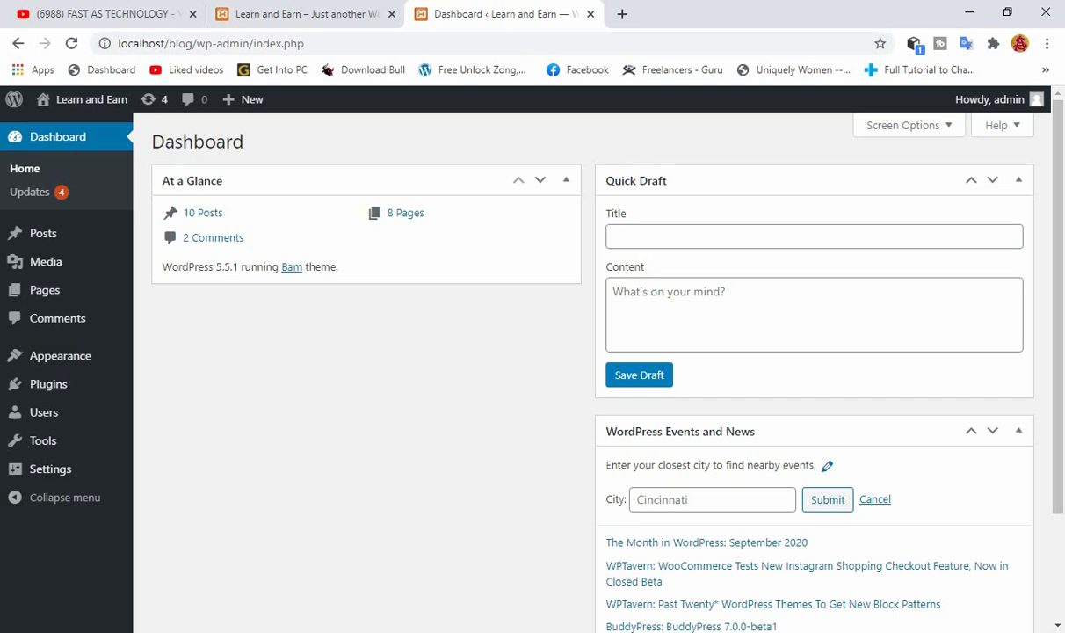
- View the playlists of the FAST AS TECHNOLOGY channel on YouTube, then return to the WordPress dashboard
click(104, 19)
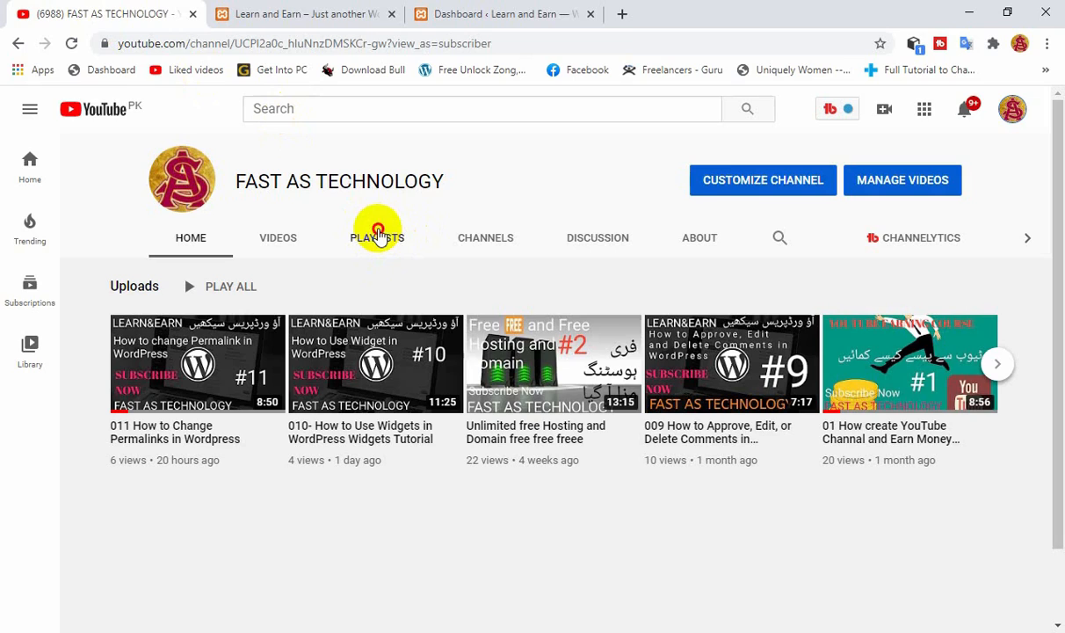
click(377, 236)
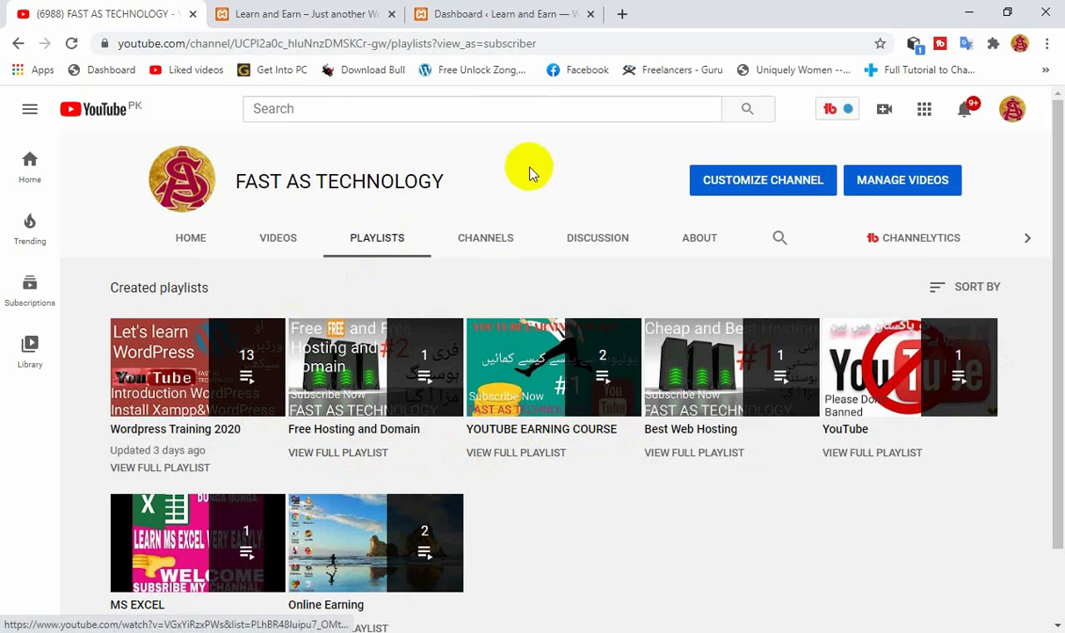
click(503, 23)
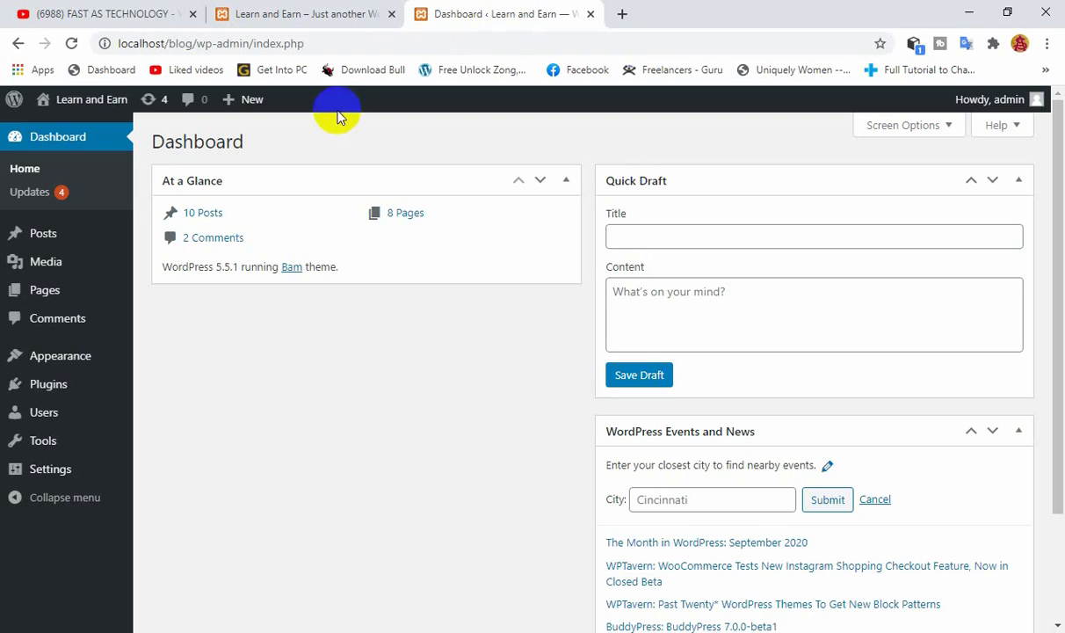
- Search the plugins available to add to the site for "smart slider"
mouse_move(63, 392)
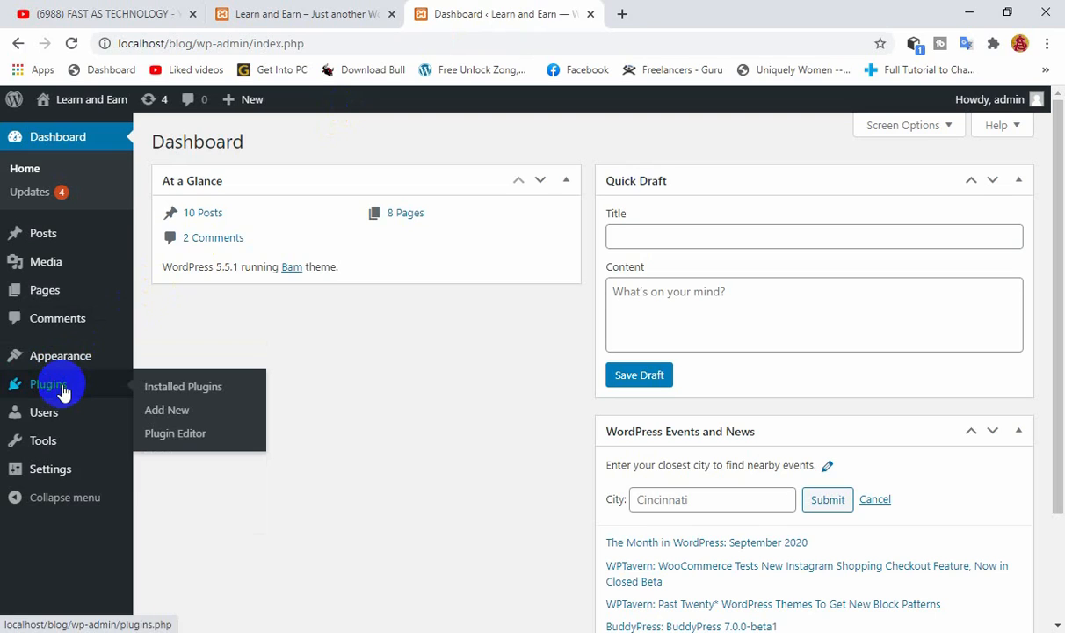
click(166, 416)
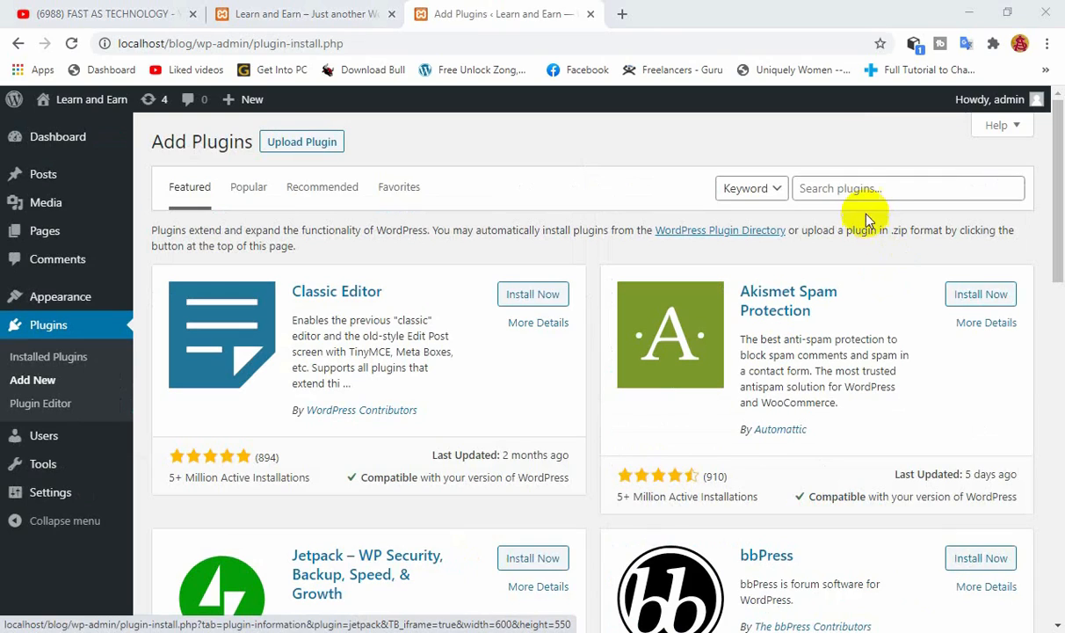
click(855, 187)
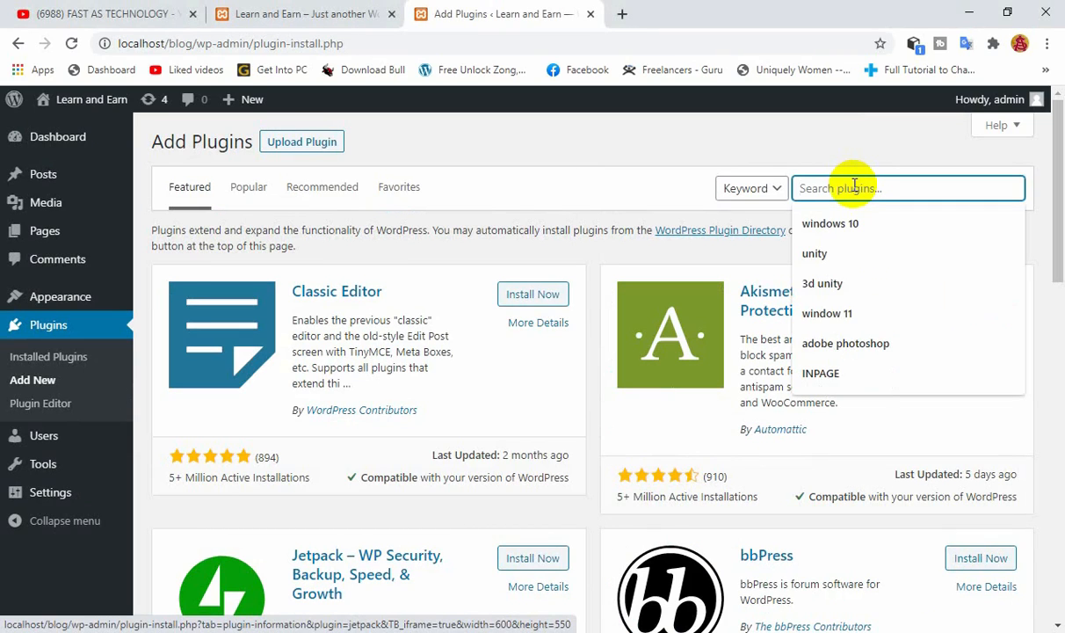
text(s)
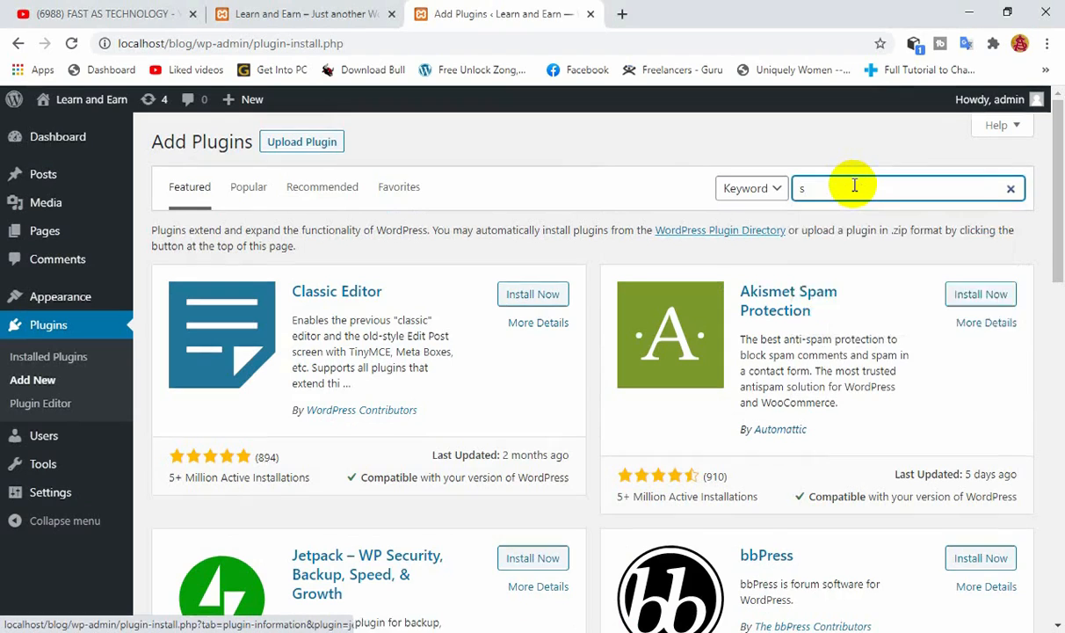
text(m)
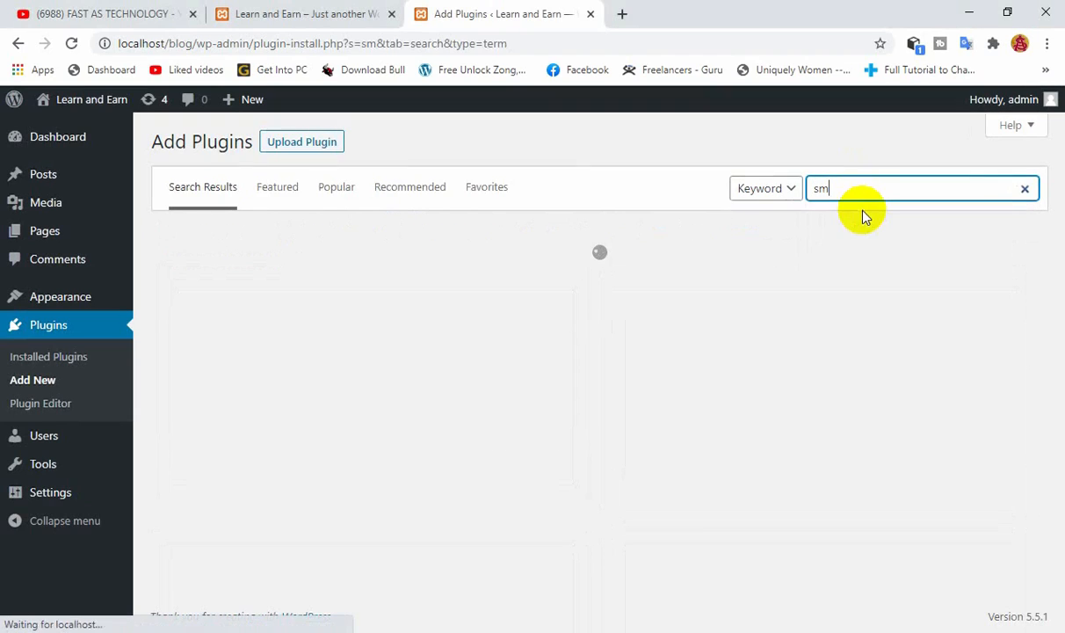
text(art slider)
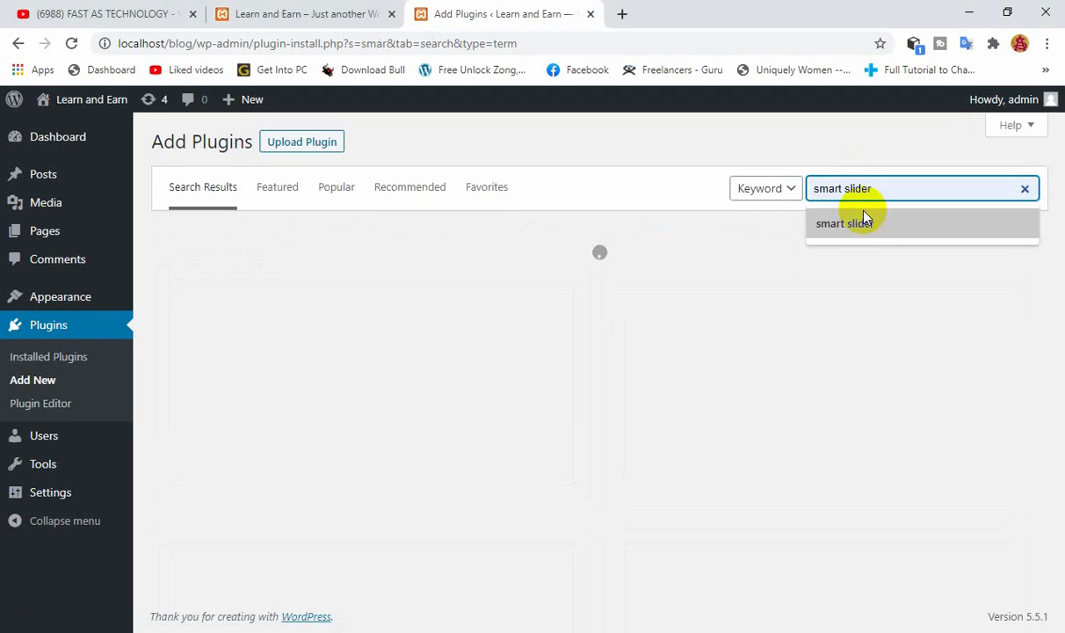
key(Escape)
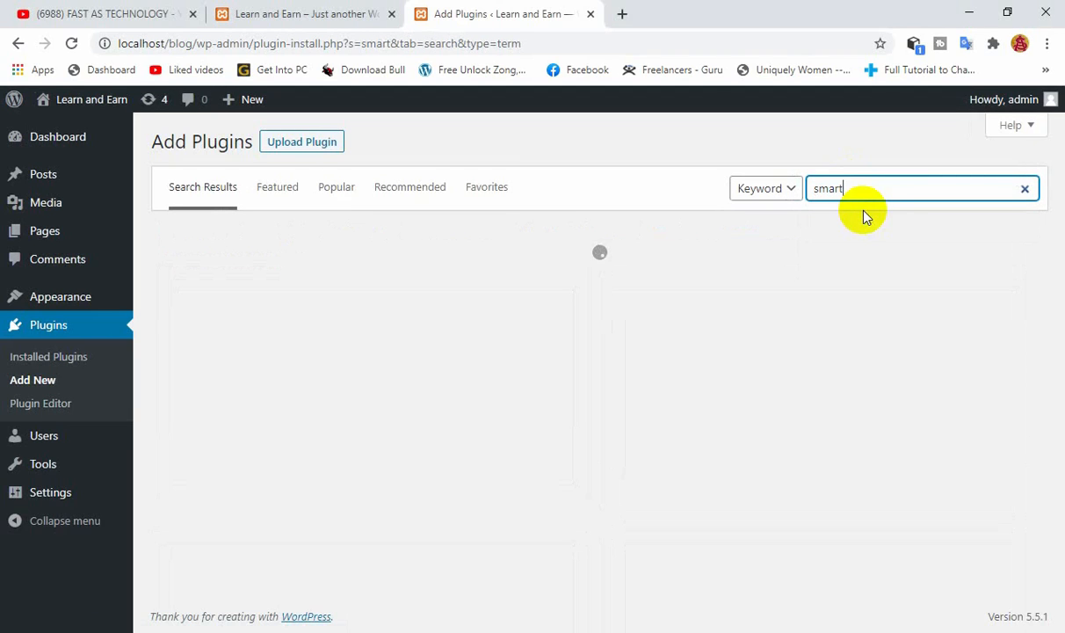
key(Down)
text(s)
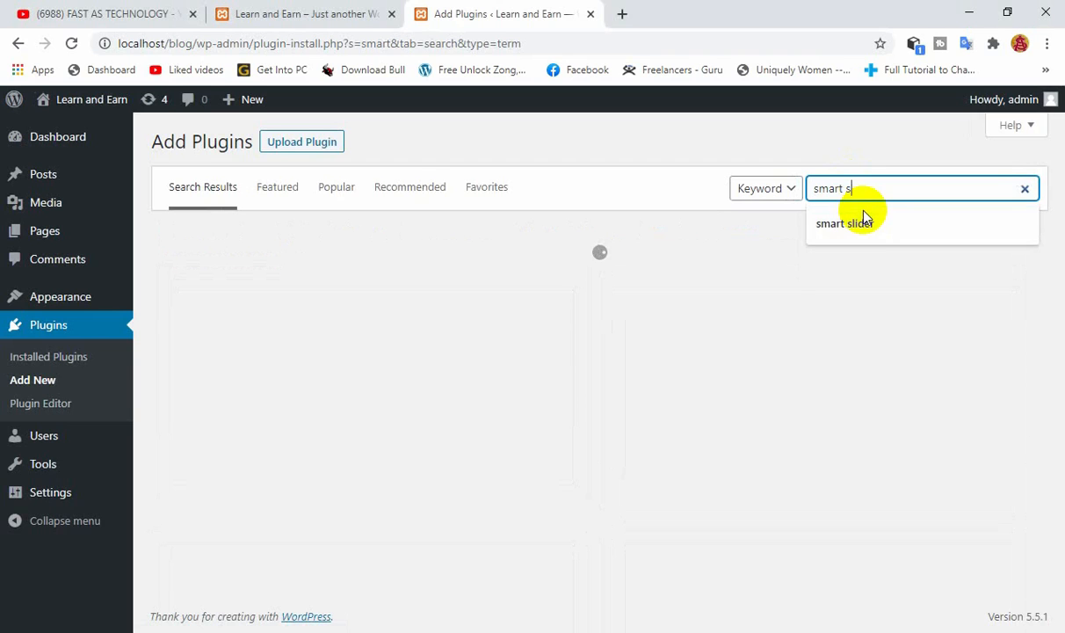
text(lider)
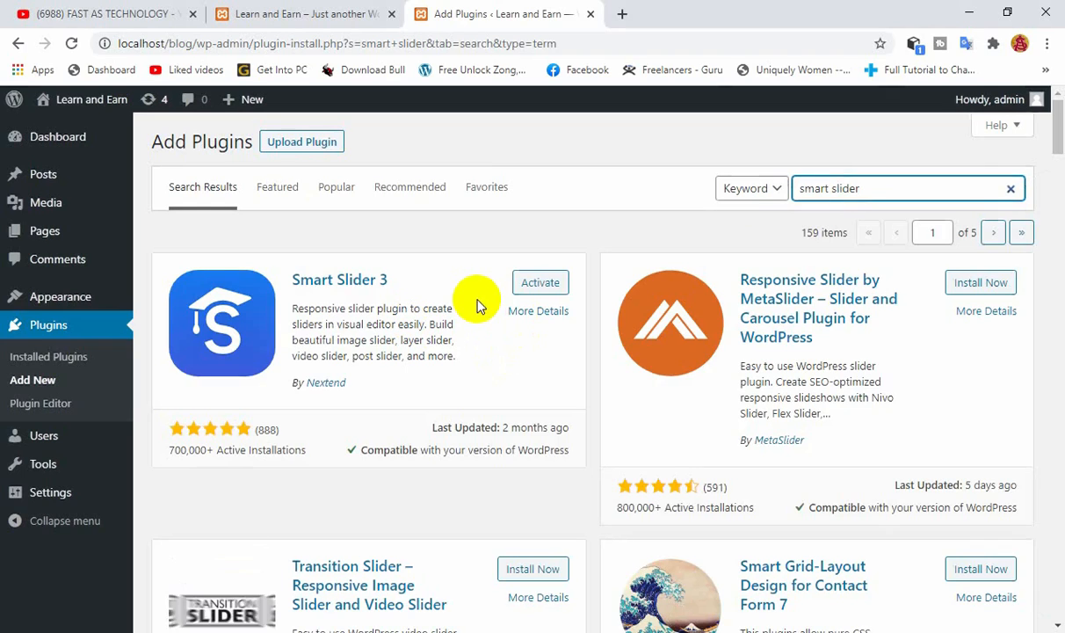
- Activate the Smart Slider 3 plugin and open its dashboard, past the welcome page
click(543, 283)
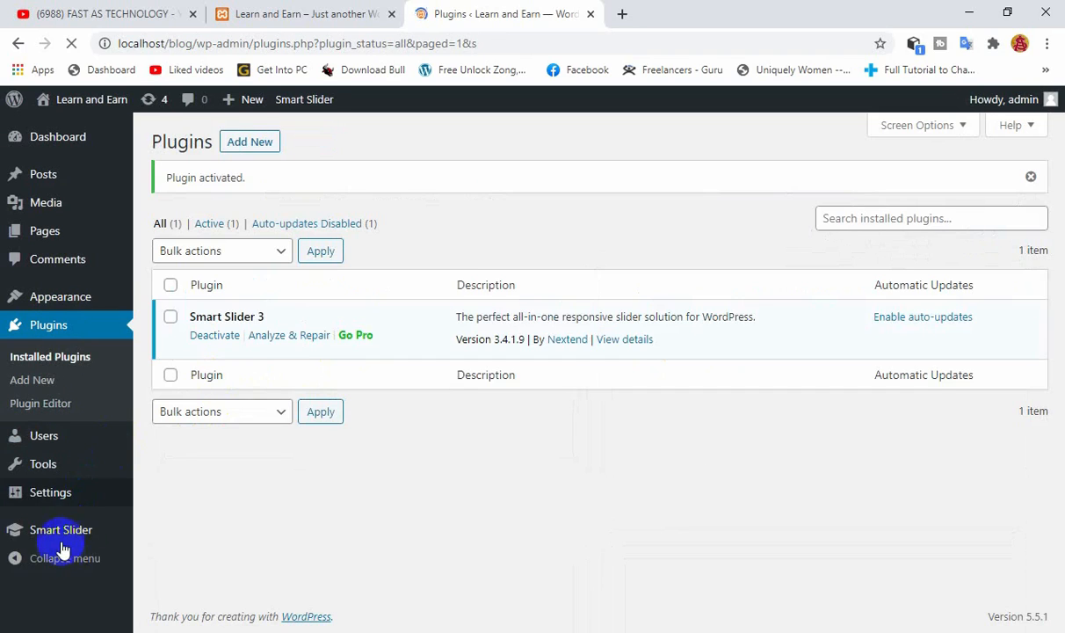
click(55, 531)
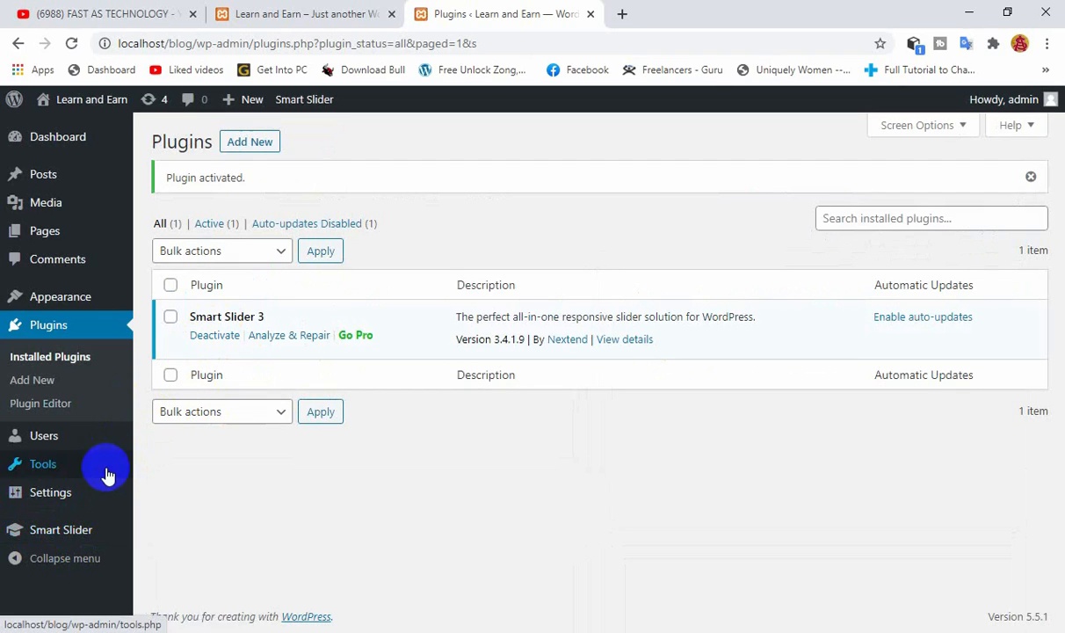
mouse_move(79, 528)
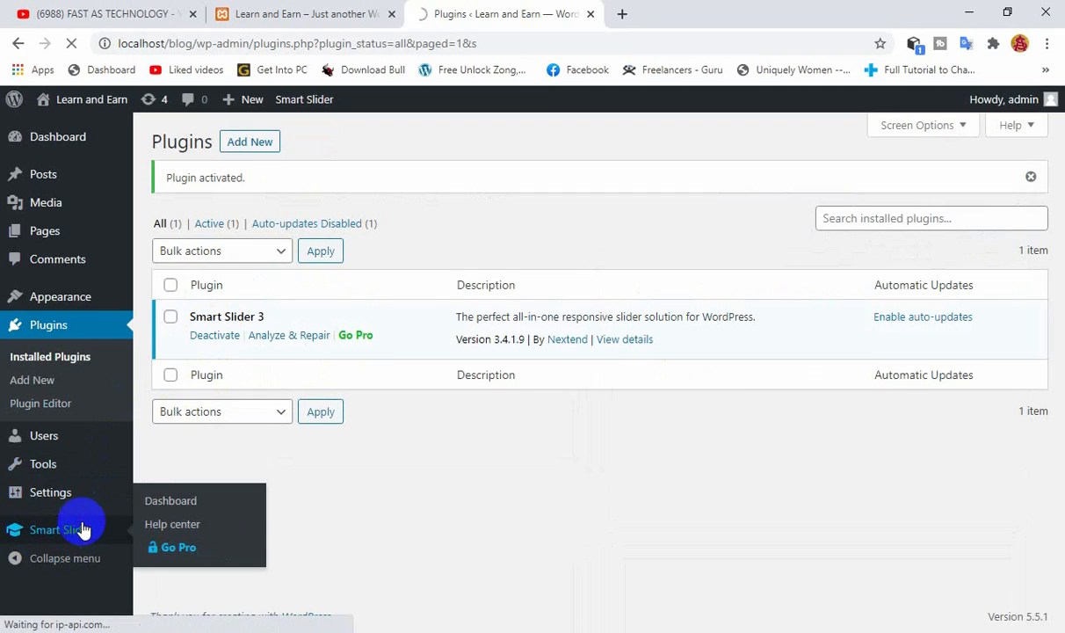
click(83, 530)
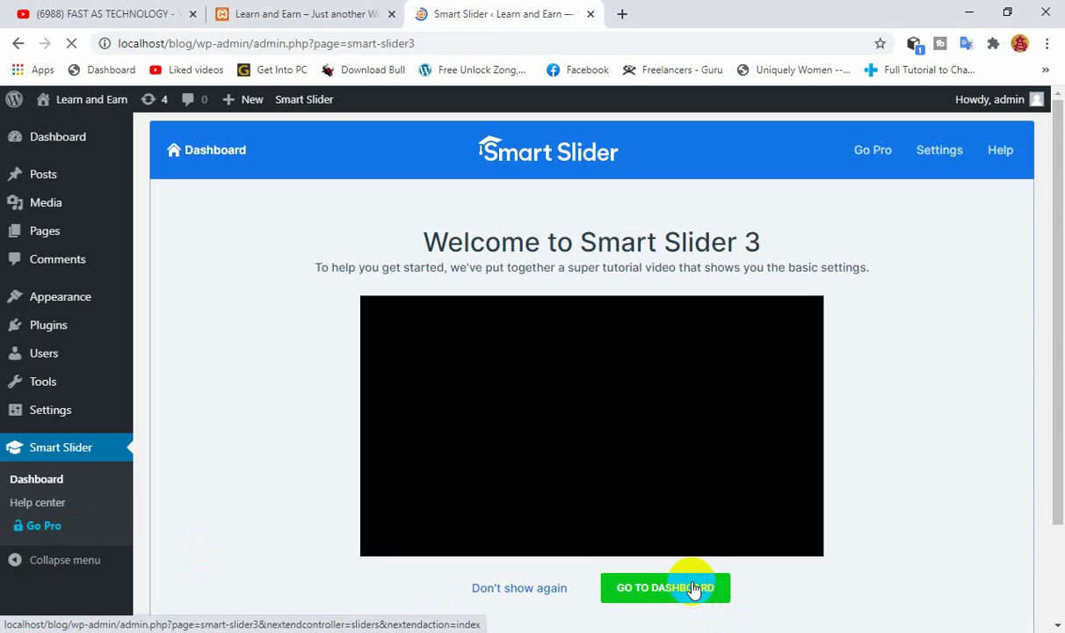
click(693, 589)
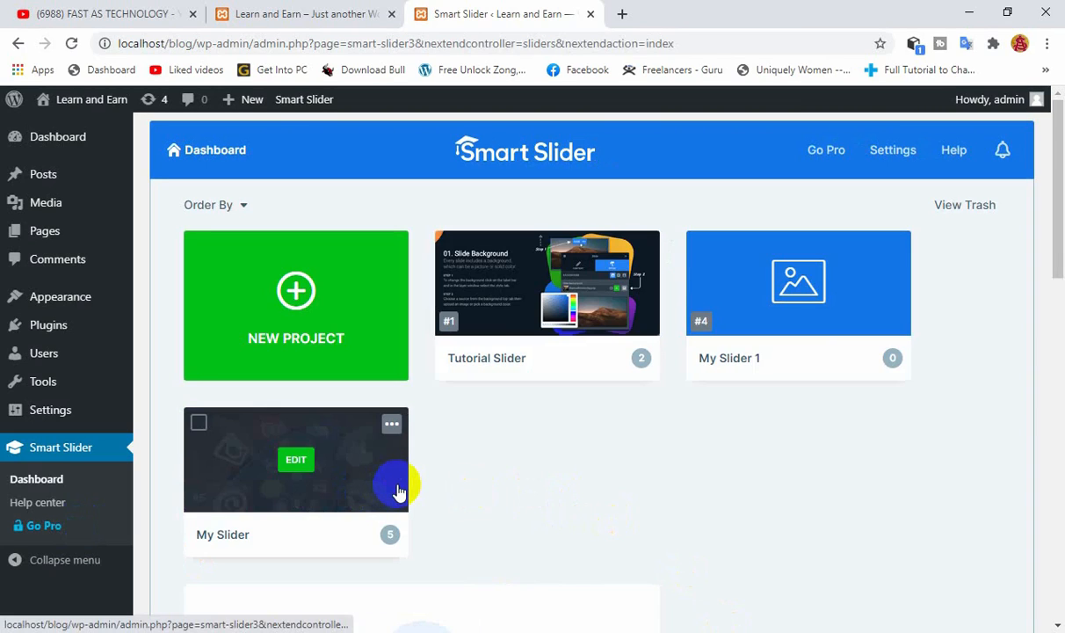
- Create a new simple slider project from scratch named My project, 1200 × 600 px with the full width layout
click(295, 290)
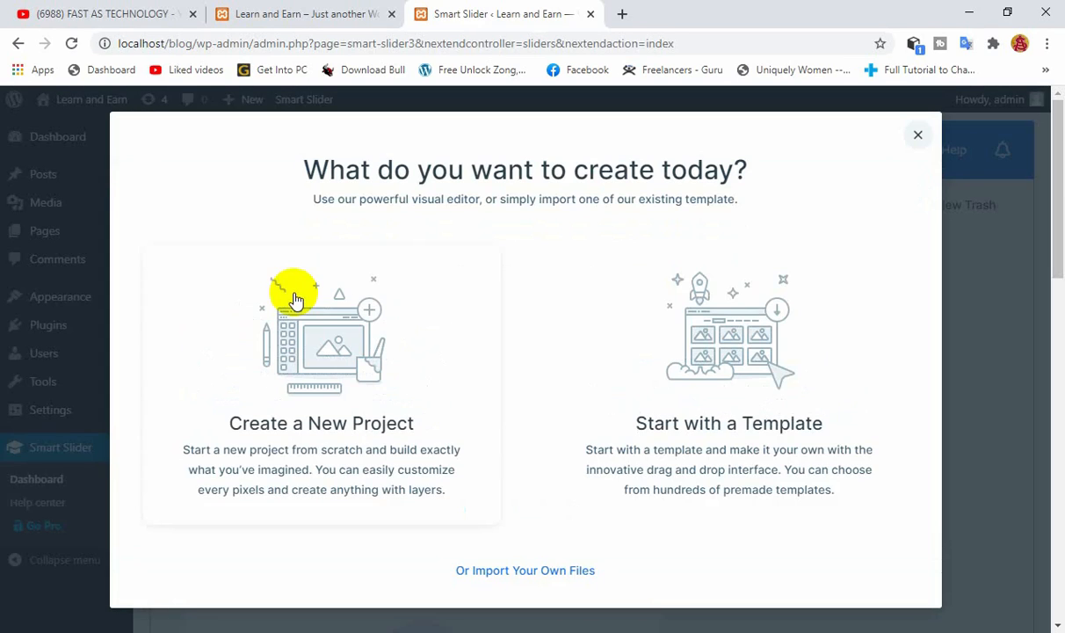
click(356, 389)
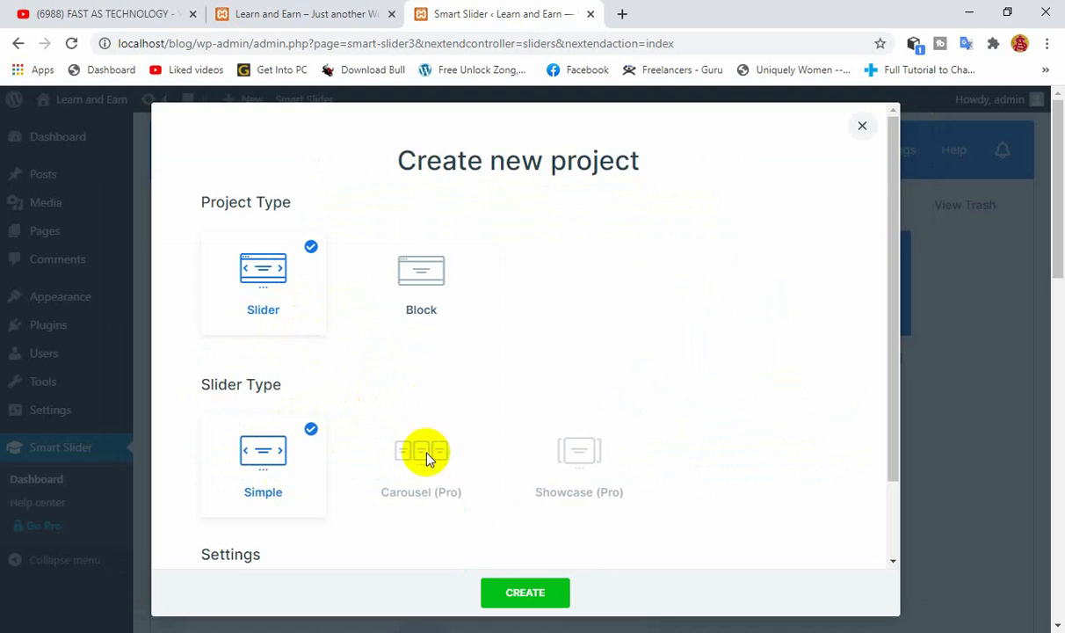
scroll(427, 455, down, 1)
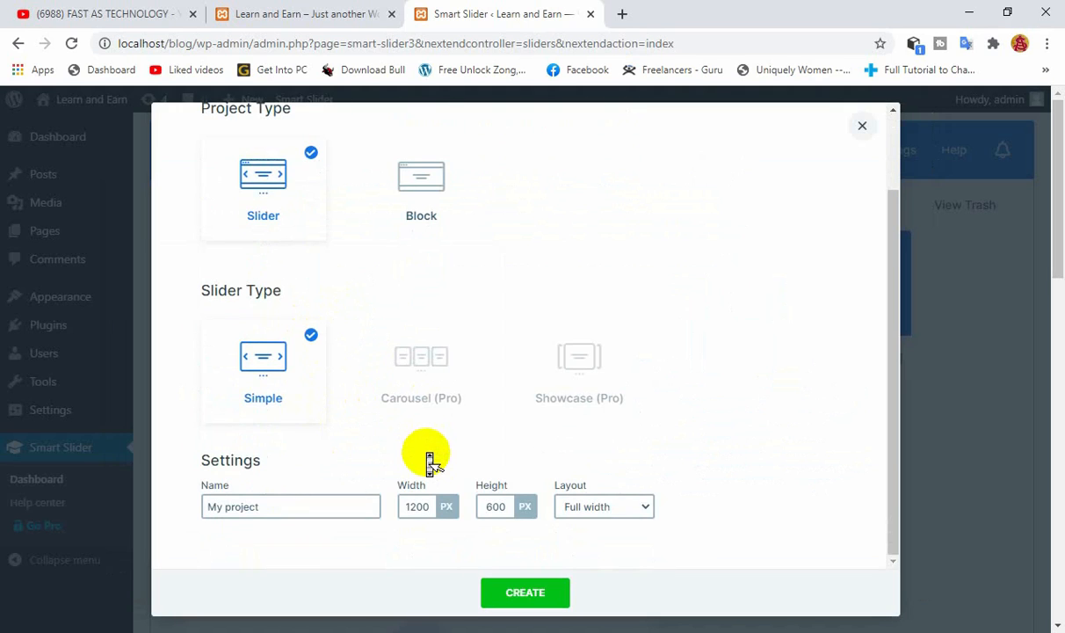
scroll(429, 457, up, 1)
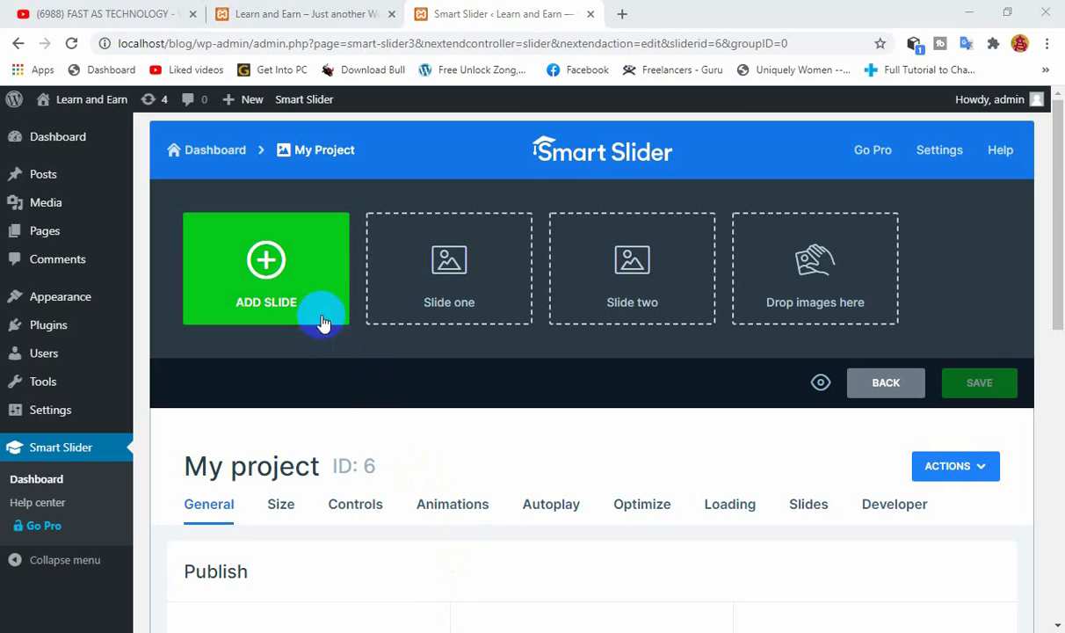
- Add the media library images 20200721_190922, peaceful-758x504-1, twitter-Lights-Out-758x505-1 and pexels-photo-618545-758x506-1 as image slides
click(810, 277)
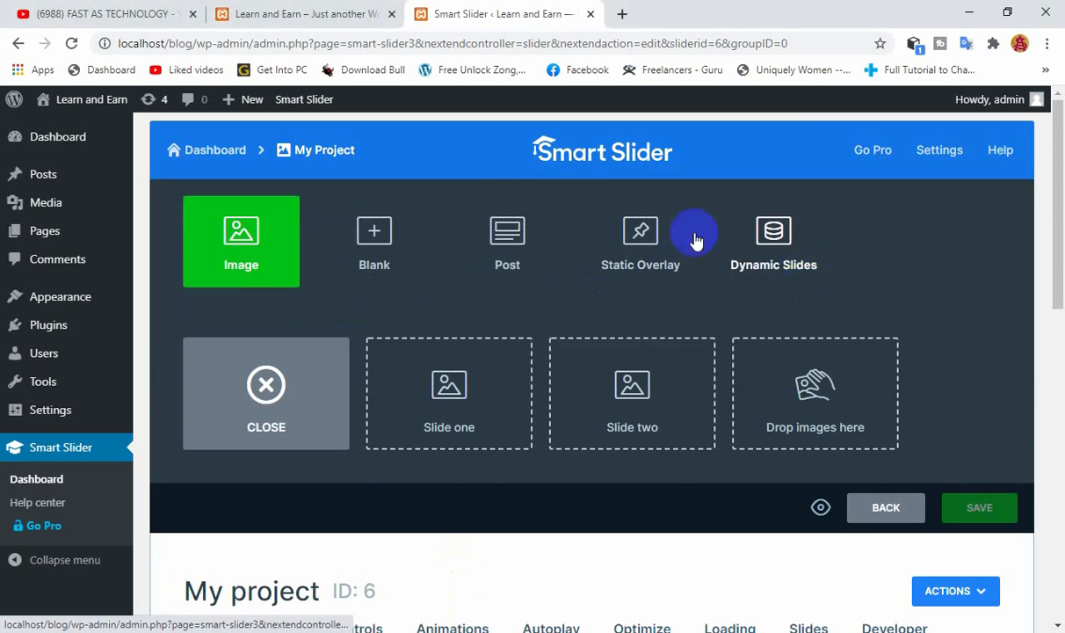
click(236, 231)
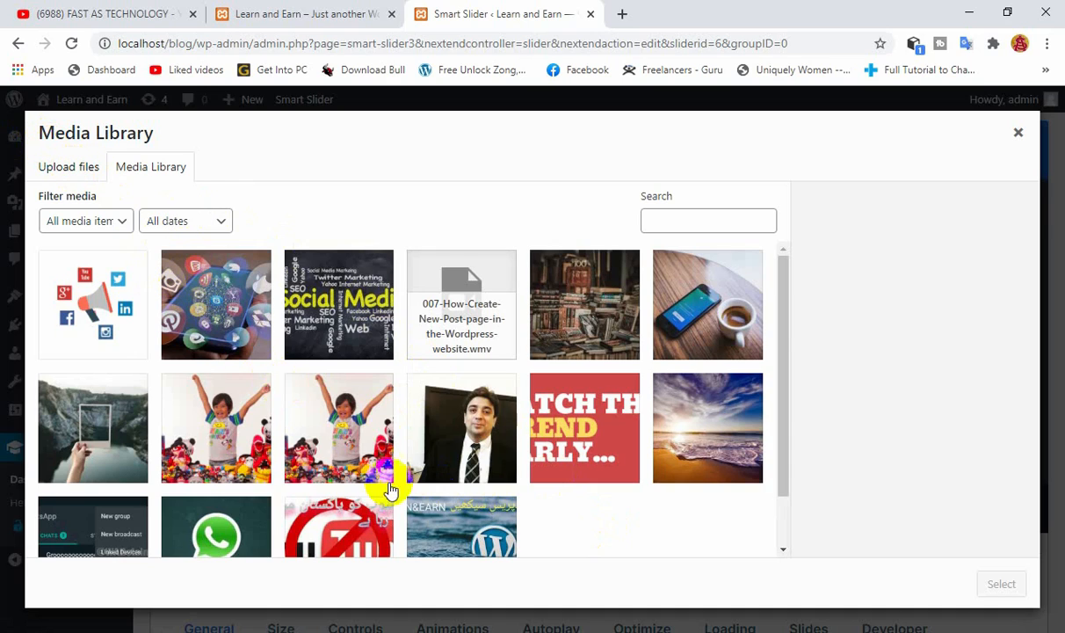
click(457, 519)
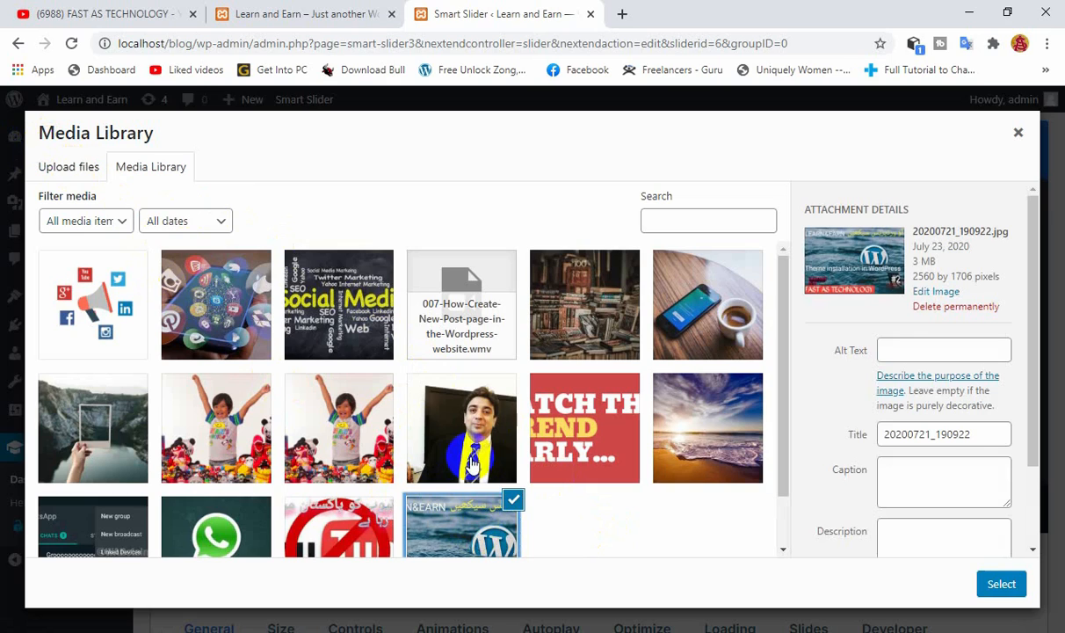
click(684, 444)
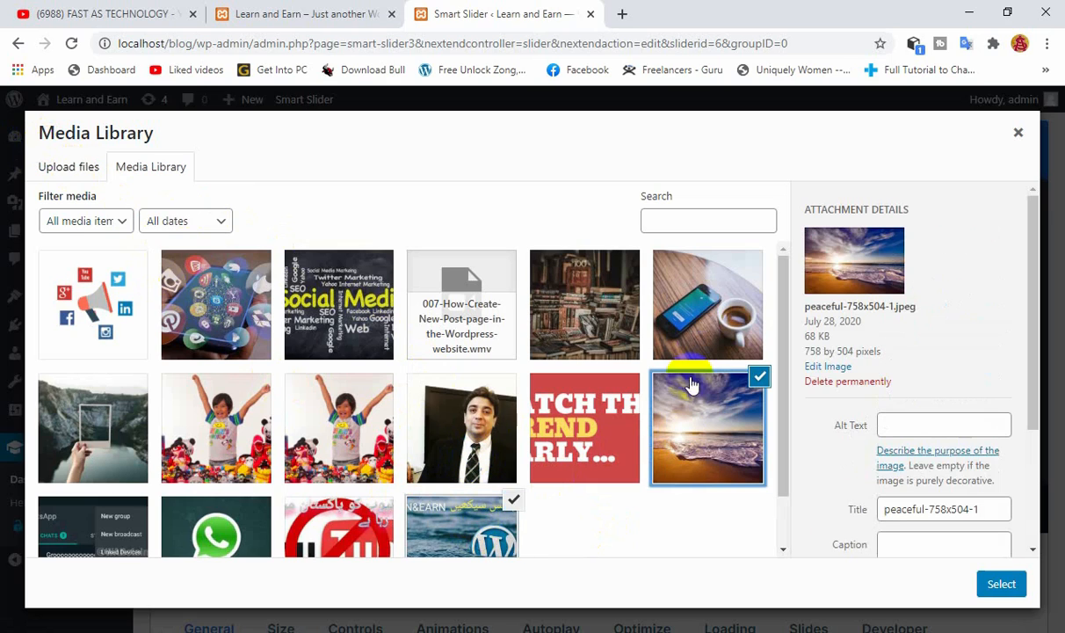
click(697, 341)
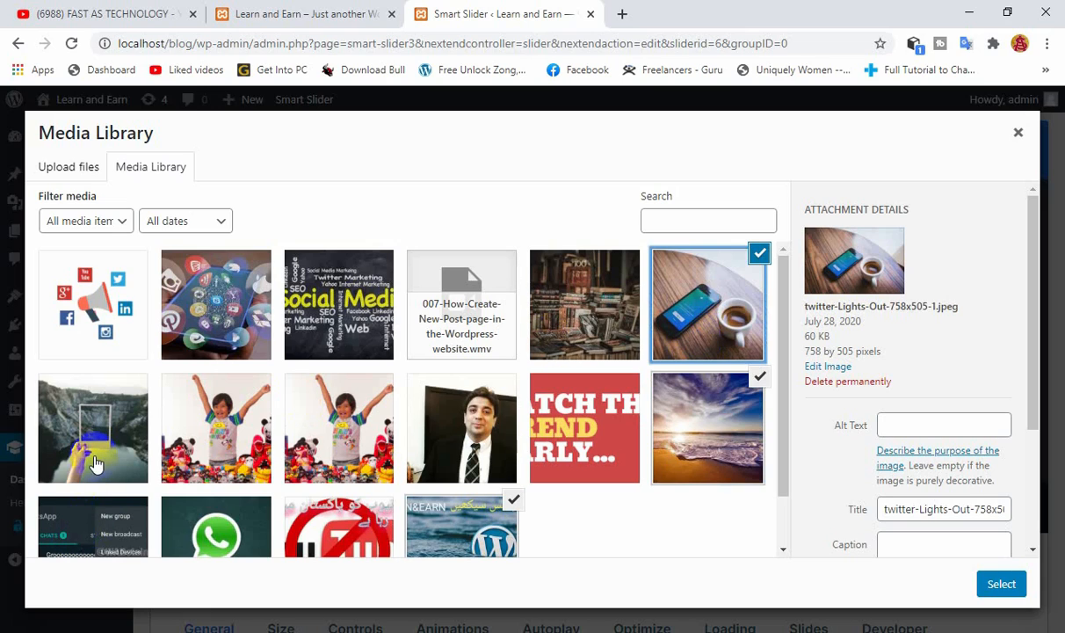
click(88, 420)
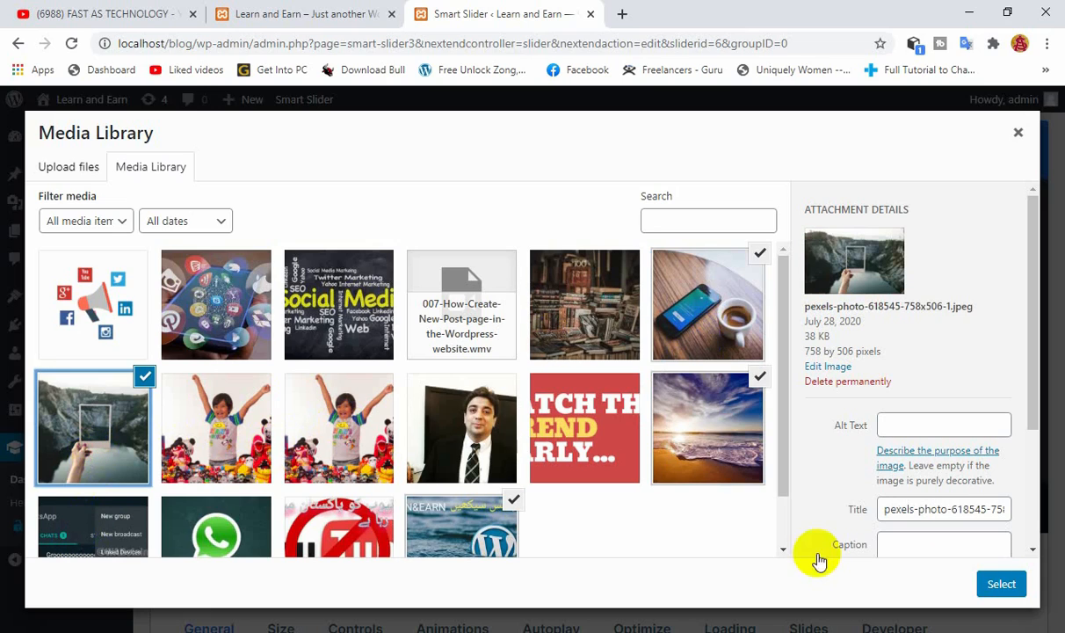
click(1004, 586)
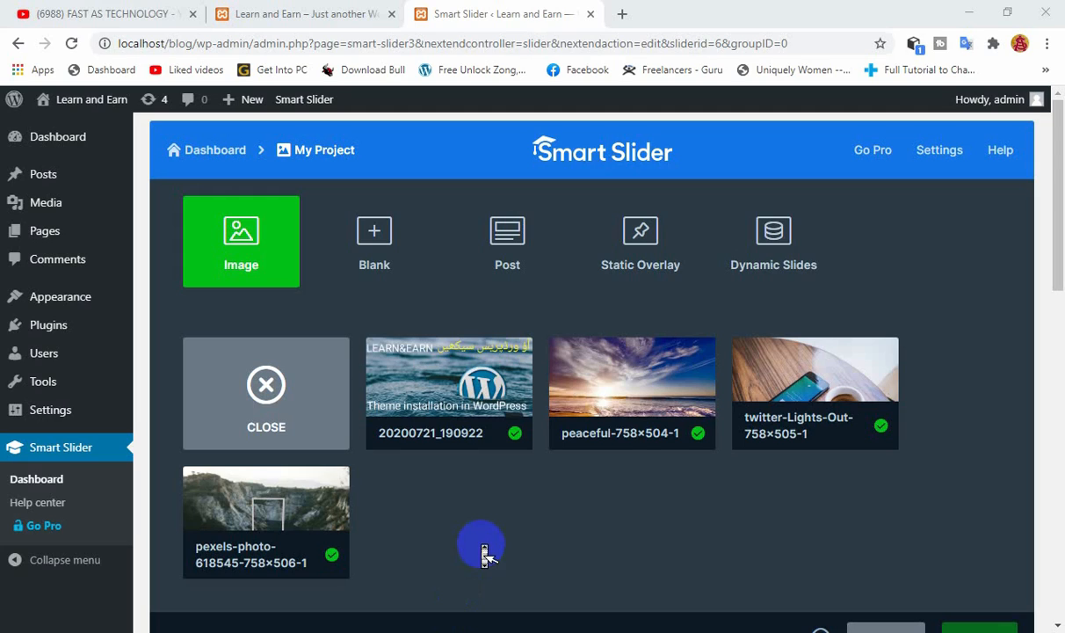
- Change the slider's name to "my 2" in its general settings
drag(1057, 216, 1059, 413)
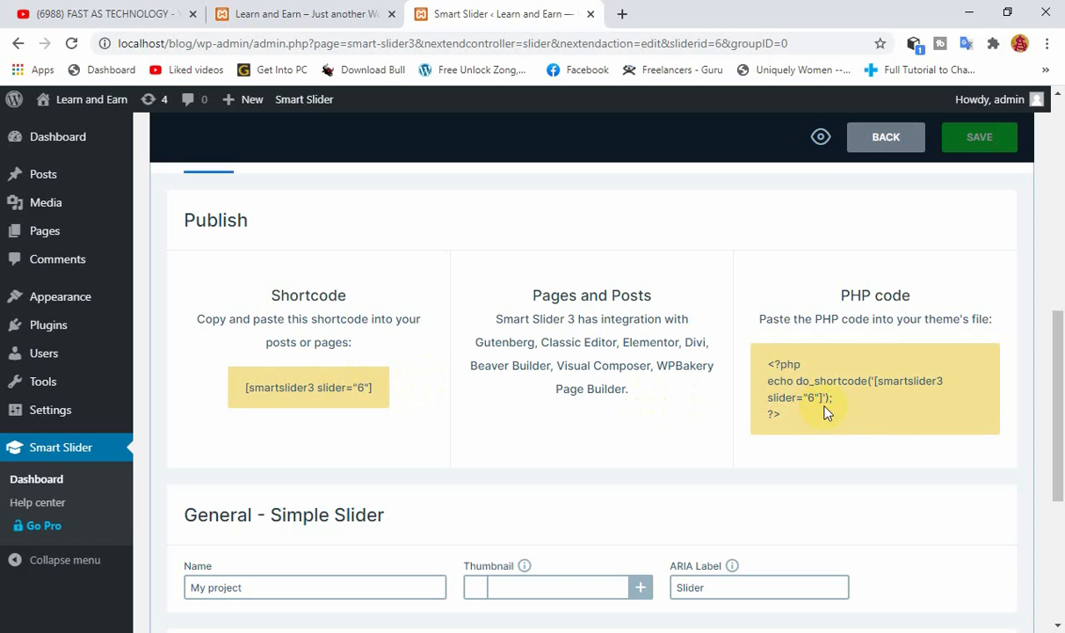
scroll(827, 414, down, 4)
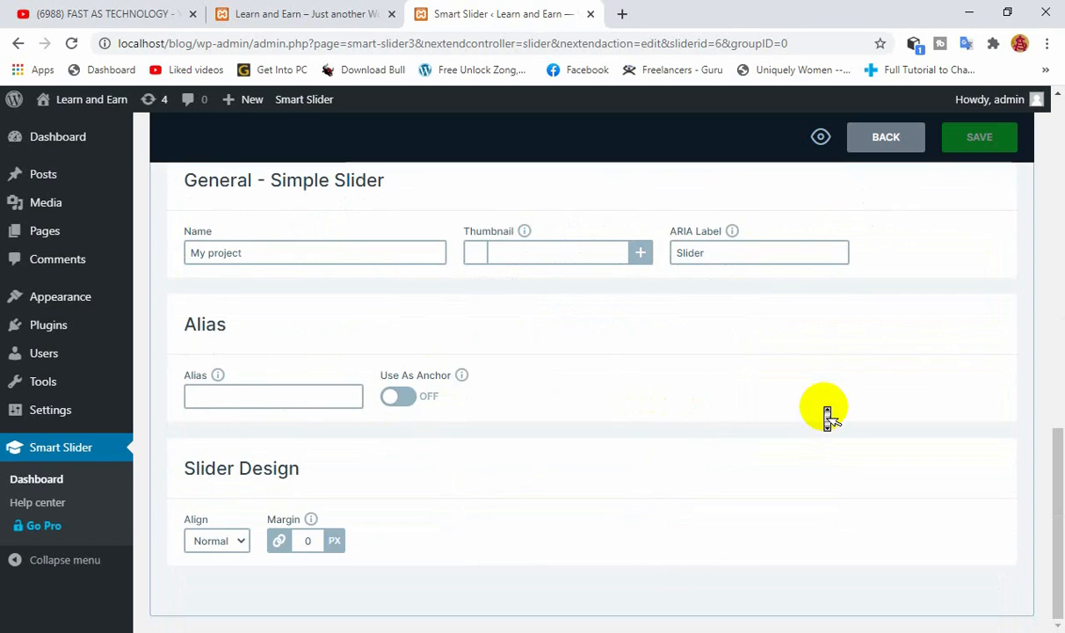
scroll(827, 416, up, 4)
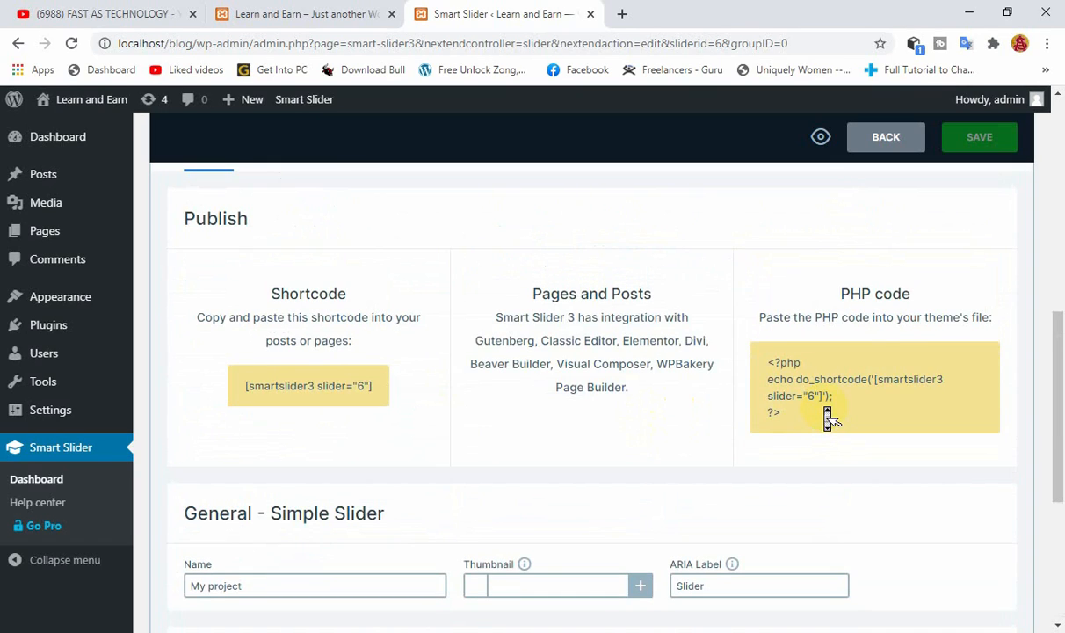
scroll(827, 420, down, 2)
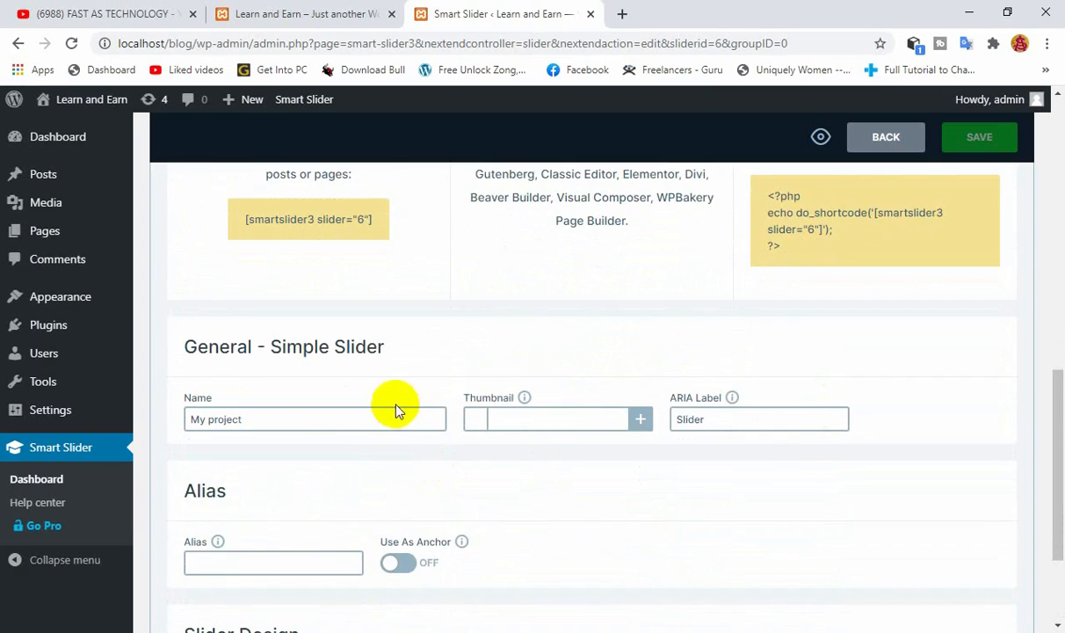
click(396, 416)
key(BackSpace)
key(BackSpace)
key(BackSpace)
key(BackSpace)
key(BackSpace)
key(BackSpace)
key(BackSpace)
key(BackSpace)
key(BackSpace)
key(BackSpace)
text(my)
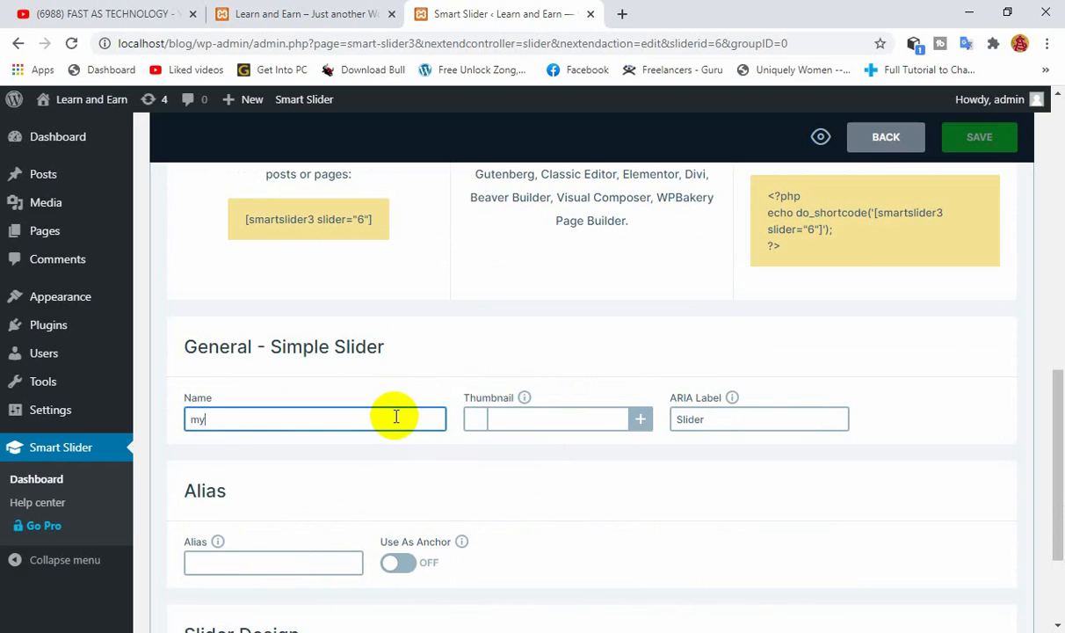
text( 2)
- Open the slider project's size settings
scroll(510, 470, down, 2)
scroll(513, 475, up, 7)
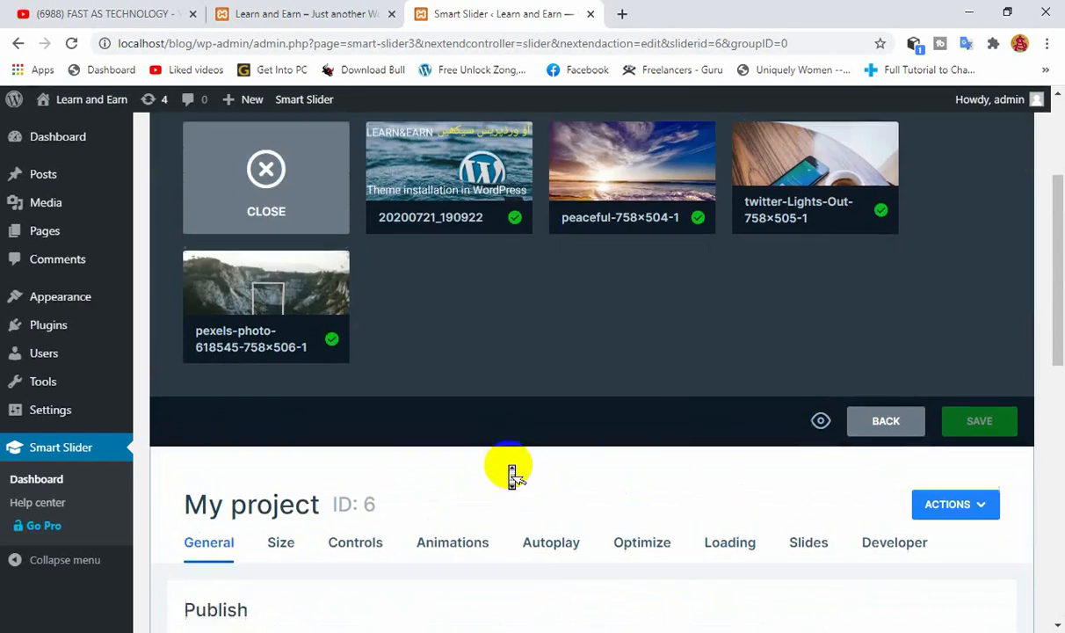
scroll(512, 469, down, 3)
click(281, 238)
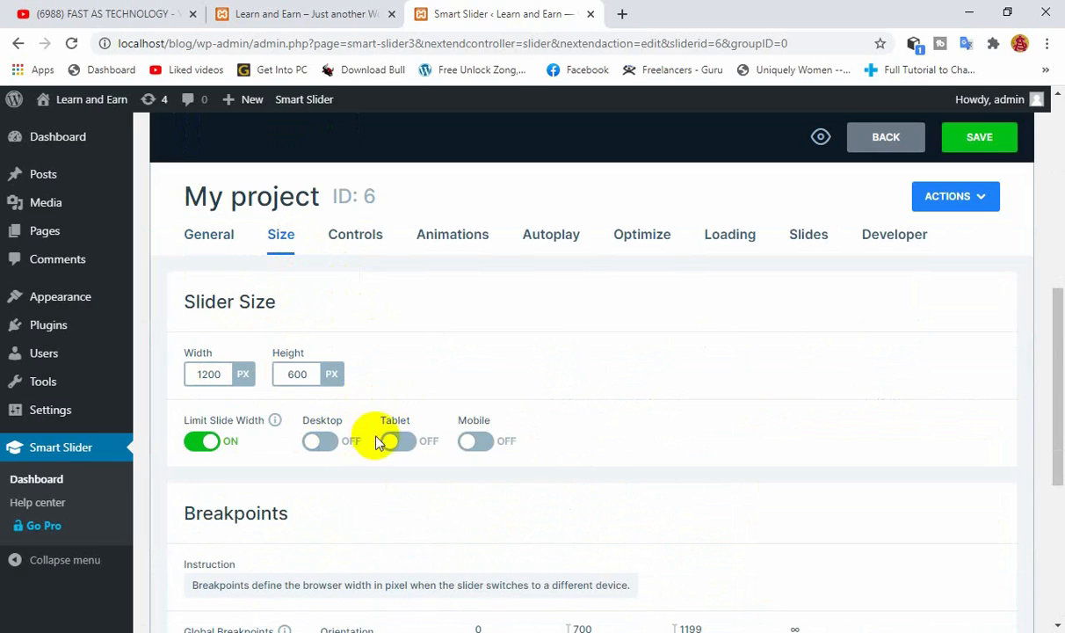
- Turn on the slide width limit for mobile, tablet and desktop in the slider's size settings
click(475, 444)
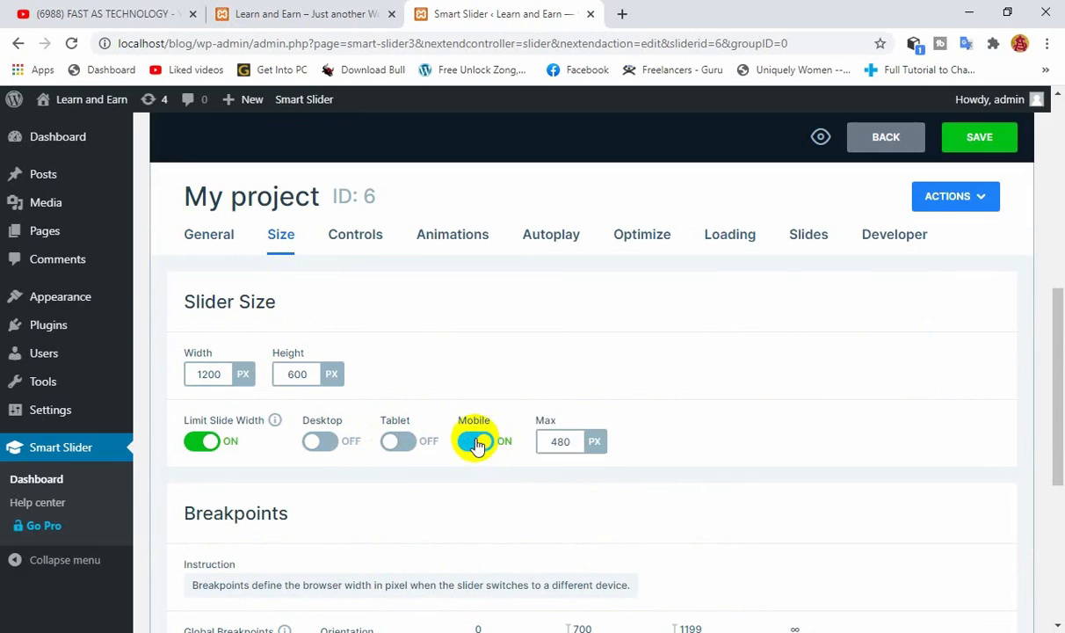
click(411, 449)
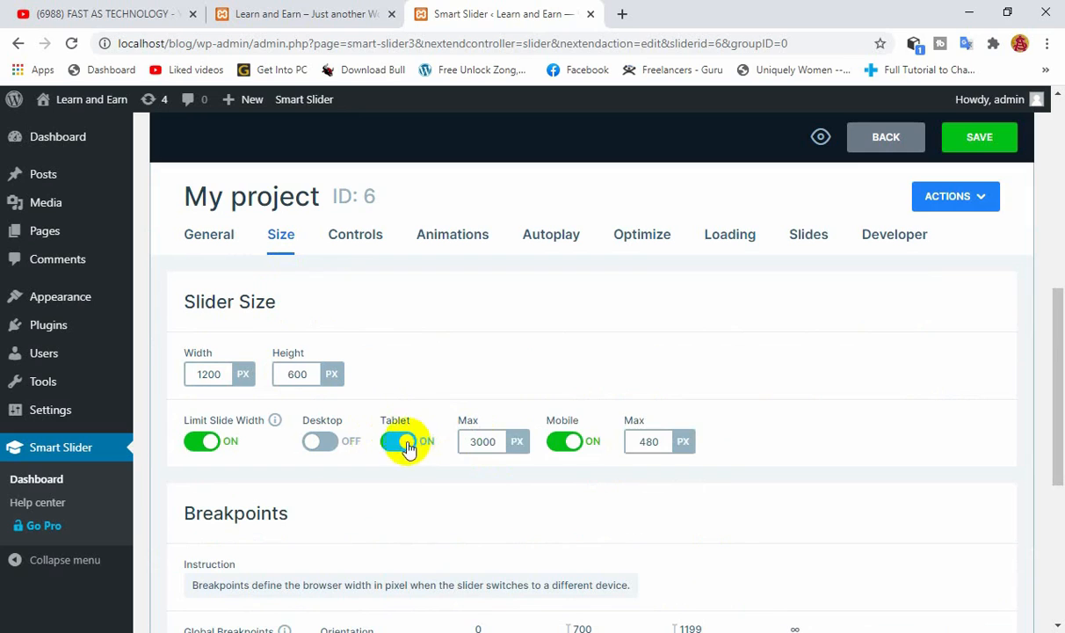
click(324, 448)
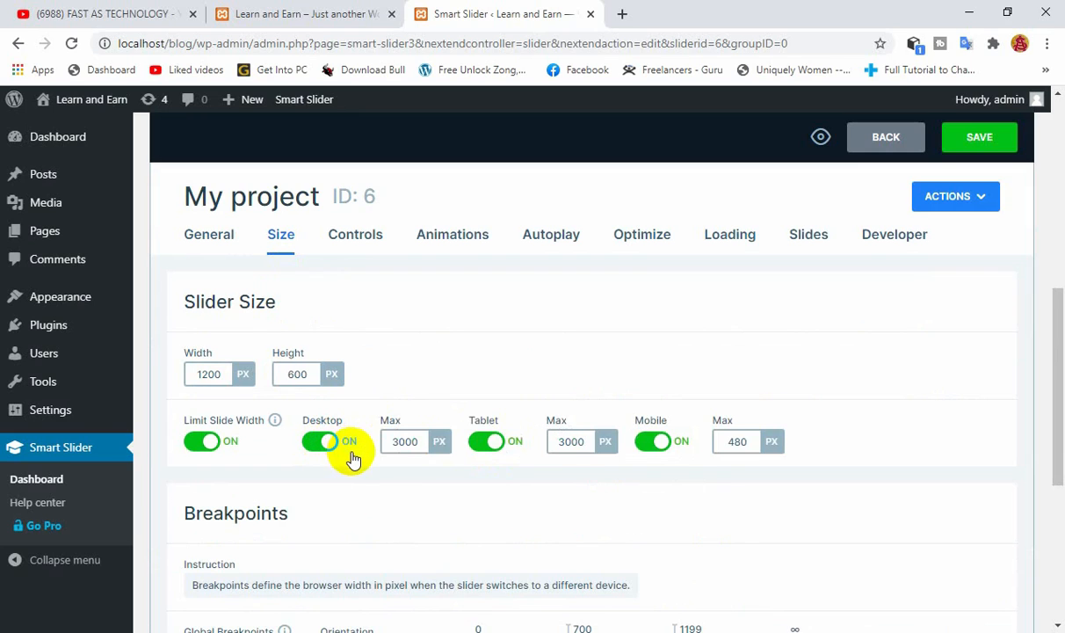
scroll(352, 452, down, 4)
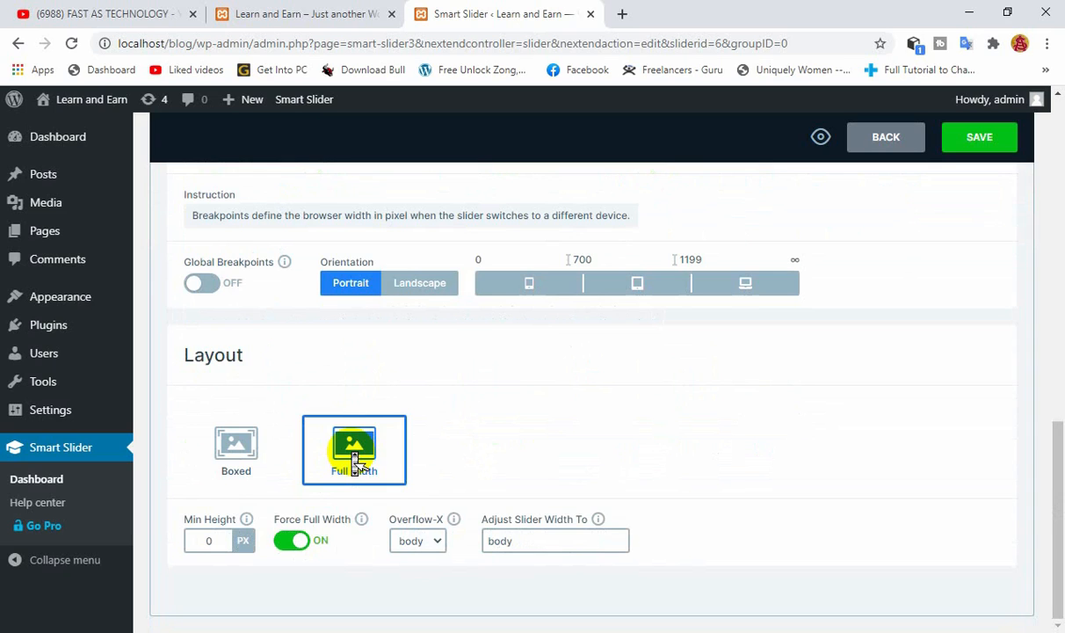
scroll(354, 461, up, 6)
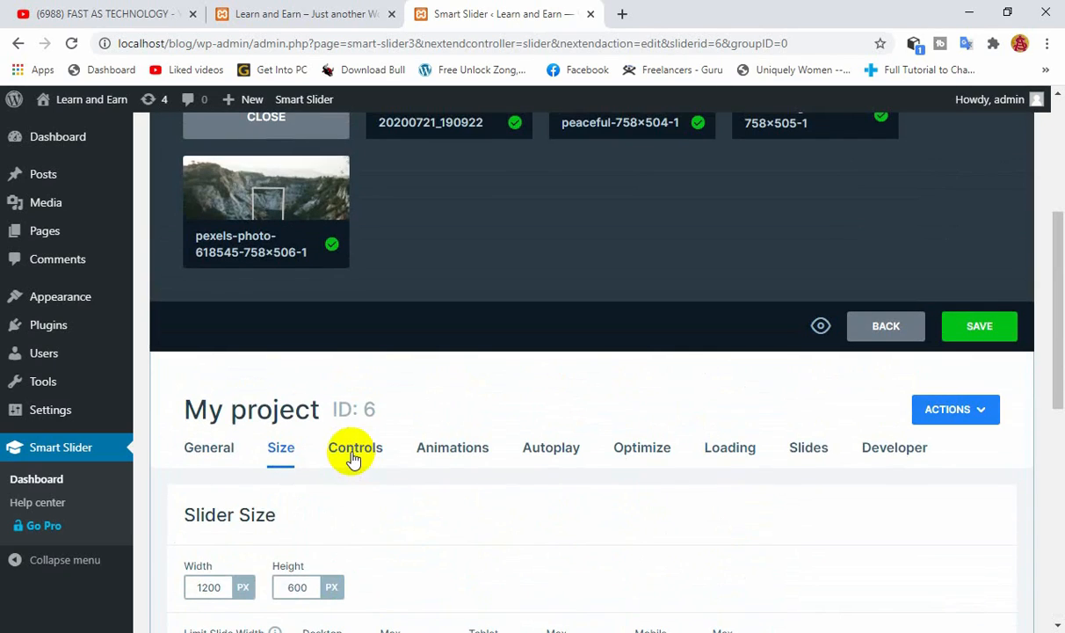
- Enable mouse wheel navigation and the bullet control in the slider's control settings
click(358, 457)
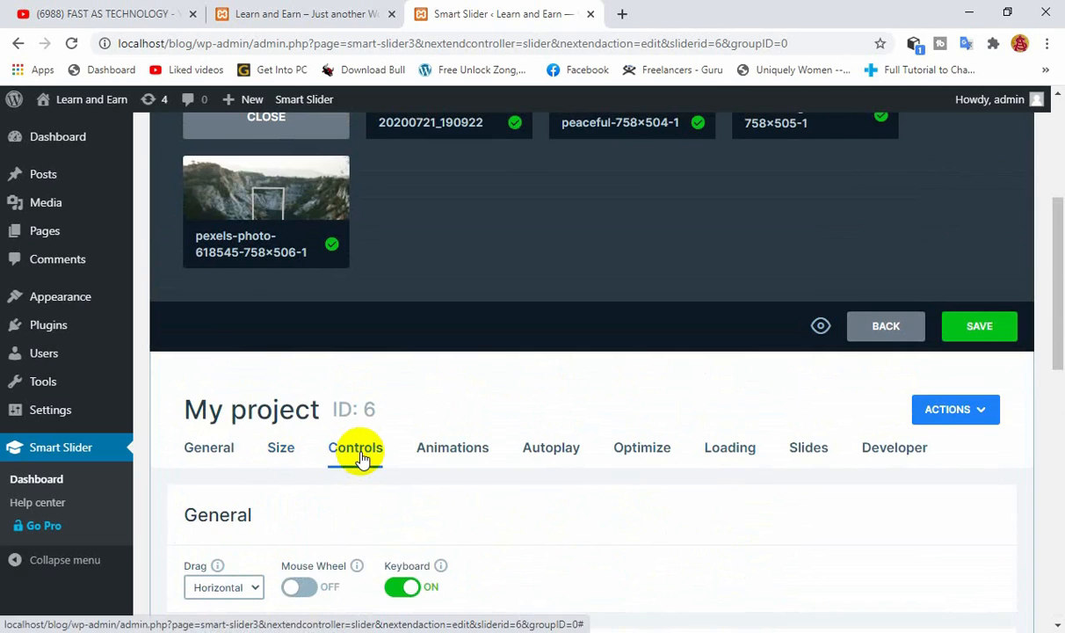
scroll(357, 453, down, 3)
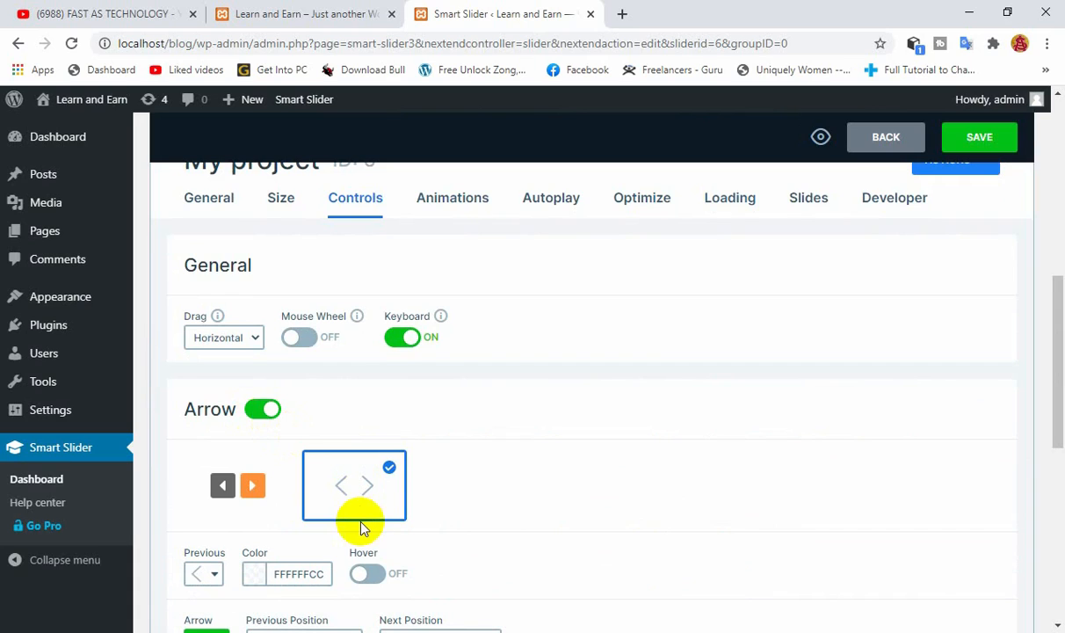
click(297, 341)
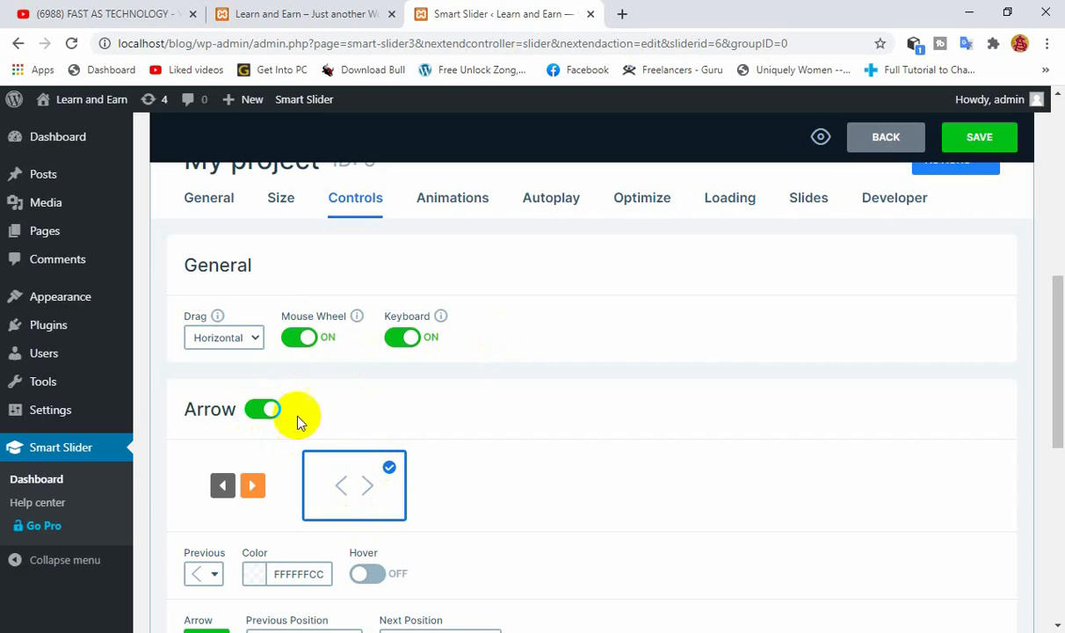
scroll(309, 435, down, 6)
scroll(312, 453, up, 3)
scroll(312, 452, down, 3)
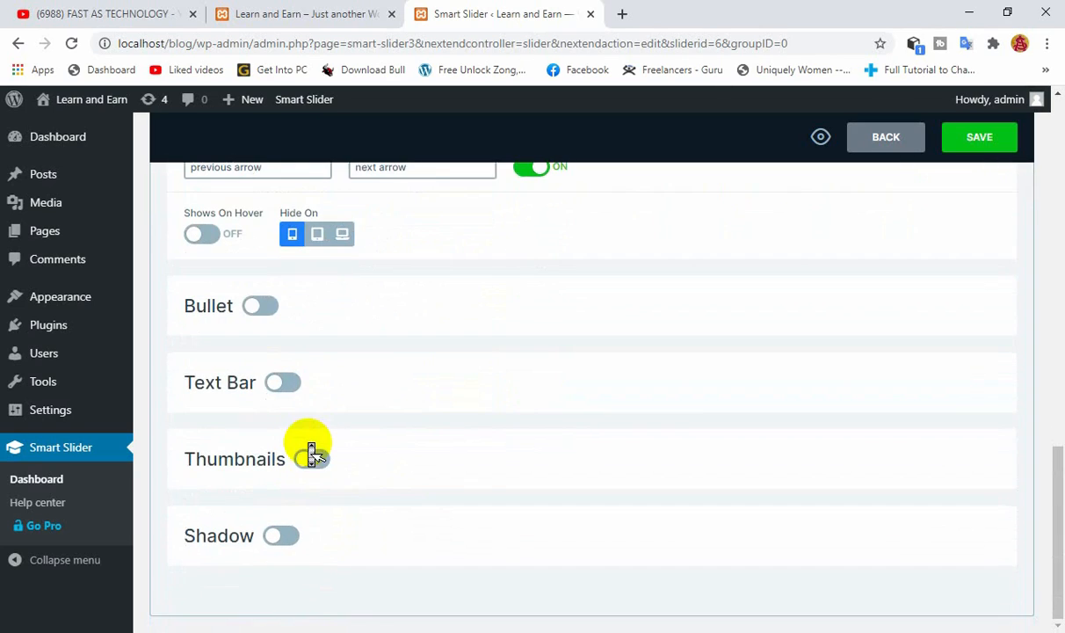
click(263, 309)
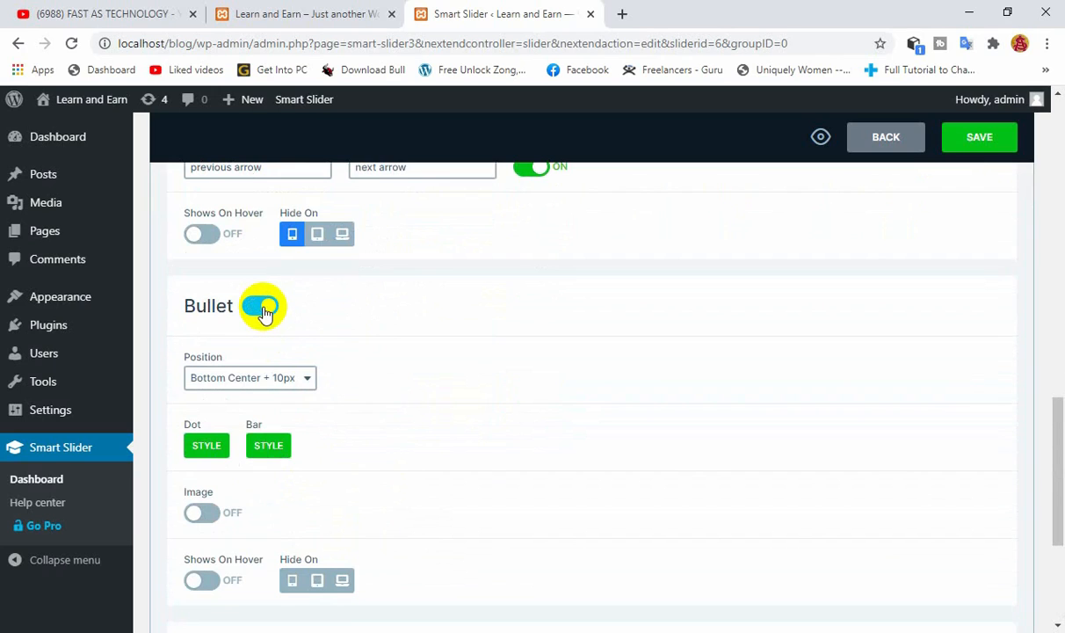
- Copy the slider's shortcode [smartslider3 slider="6"] from its general settings
scroll(263, 299, up, 4)
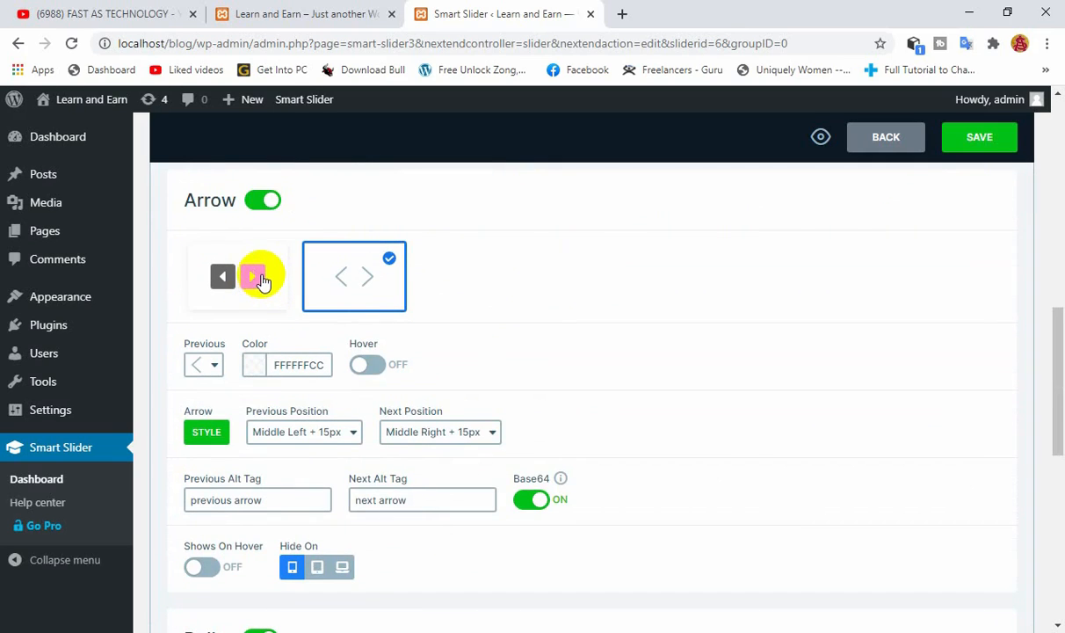
scroll(271, 260, up, 9)
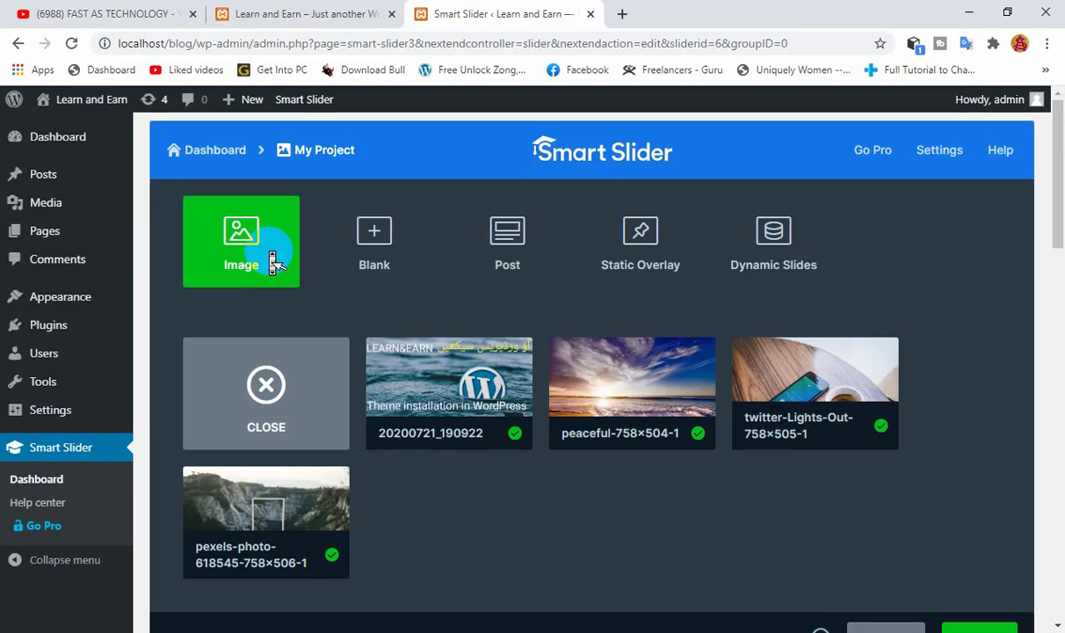
scroll(272, 261, down, 6)
scroll(269, 257, up, 5)
scroll(269, 246, down, 5)
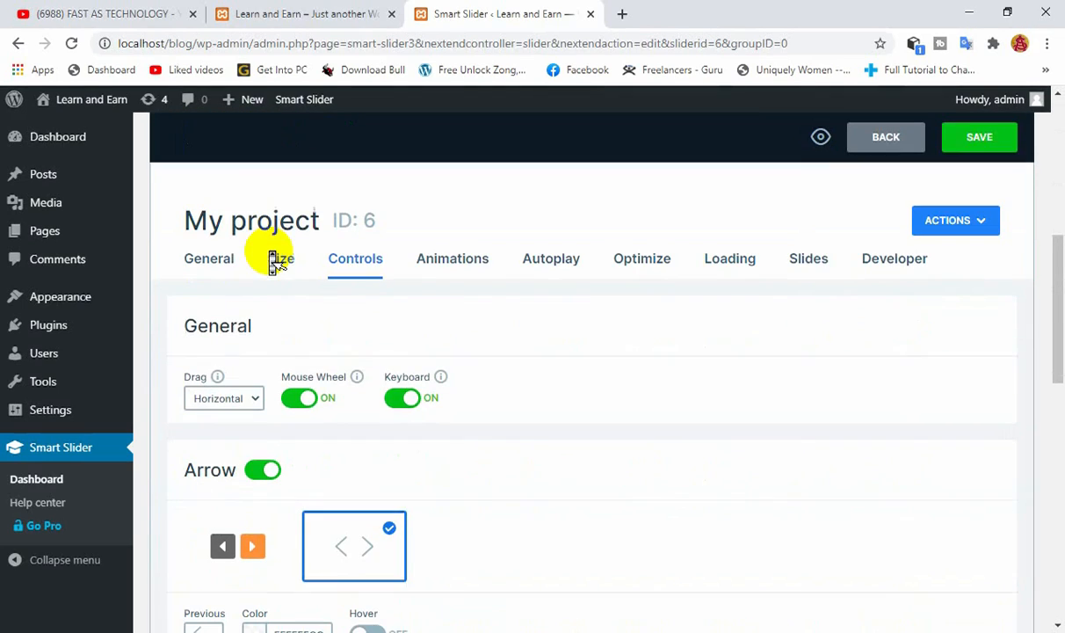
click(221, 261)
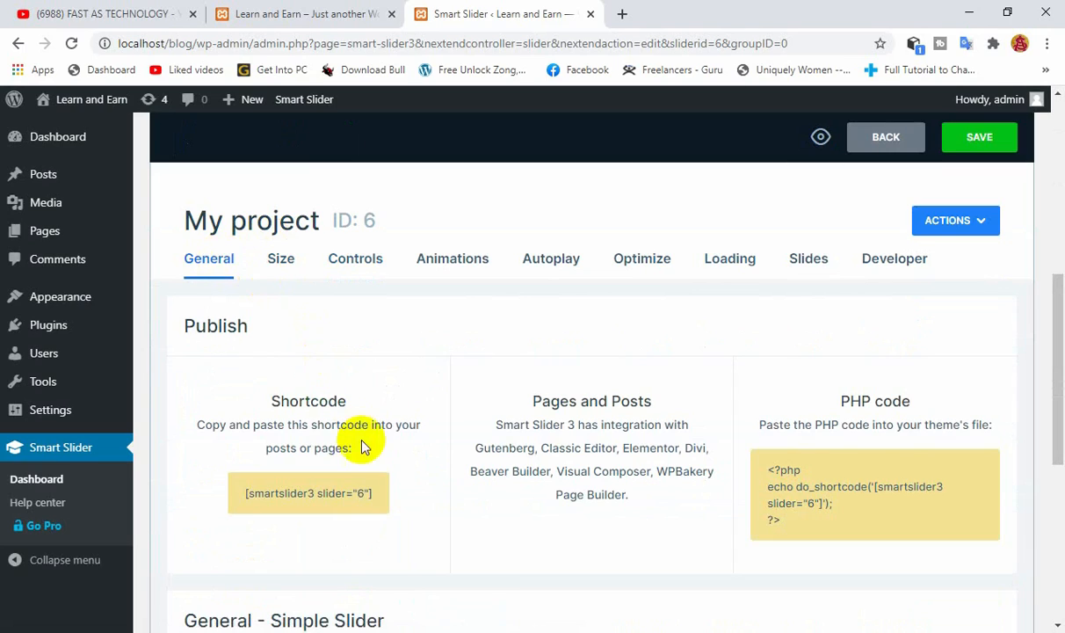
click(367, 495)
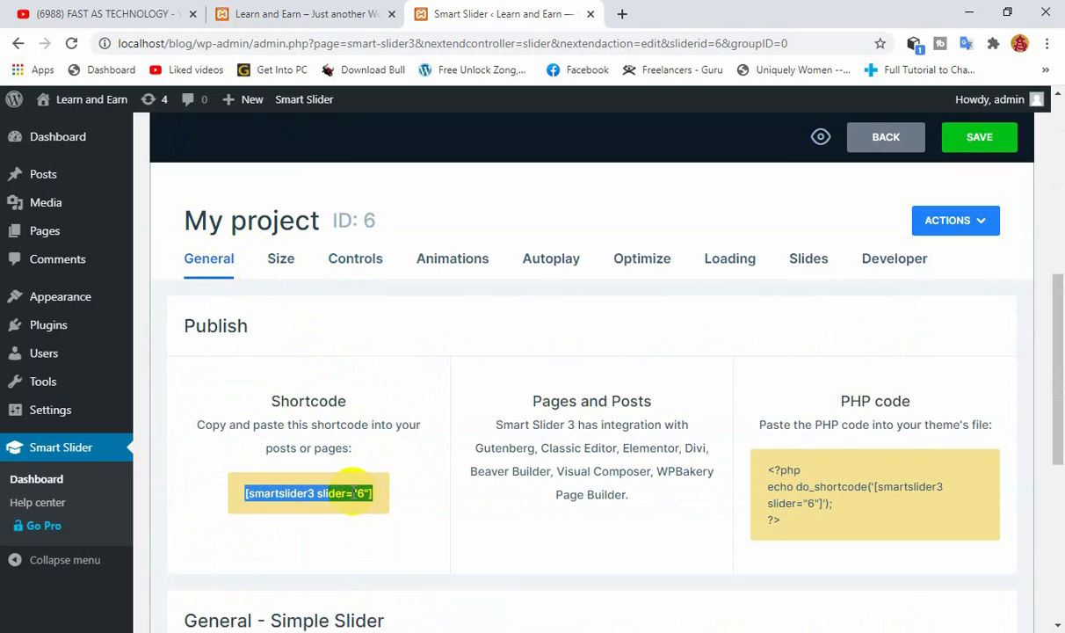
right_click(354, 496)
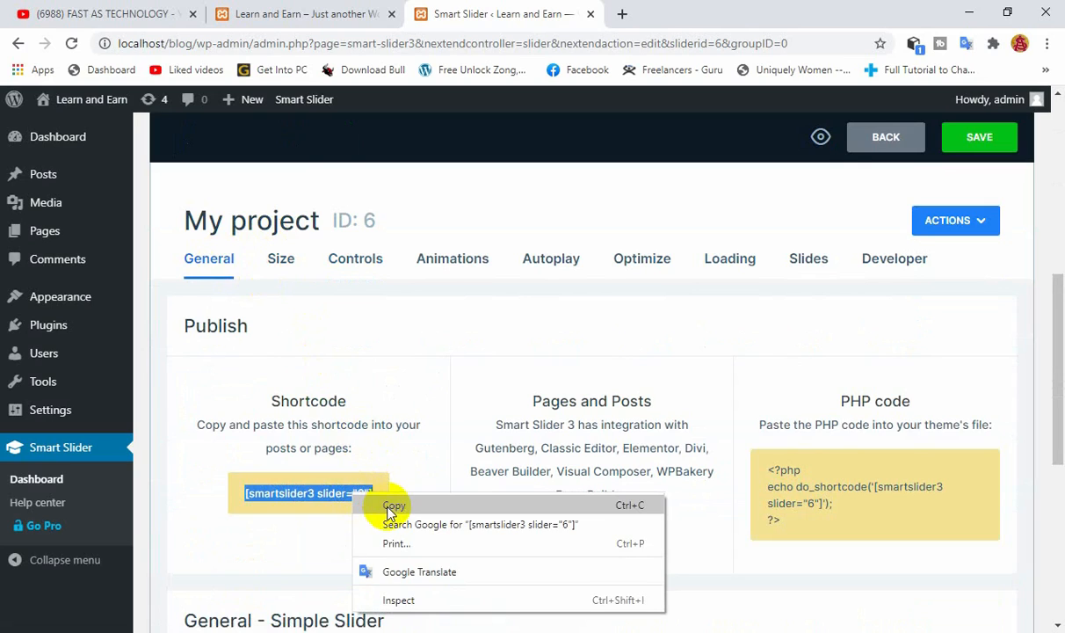
click(391, 508)
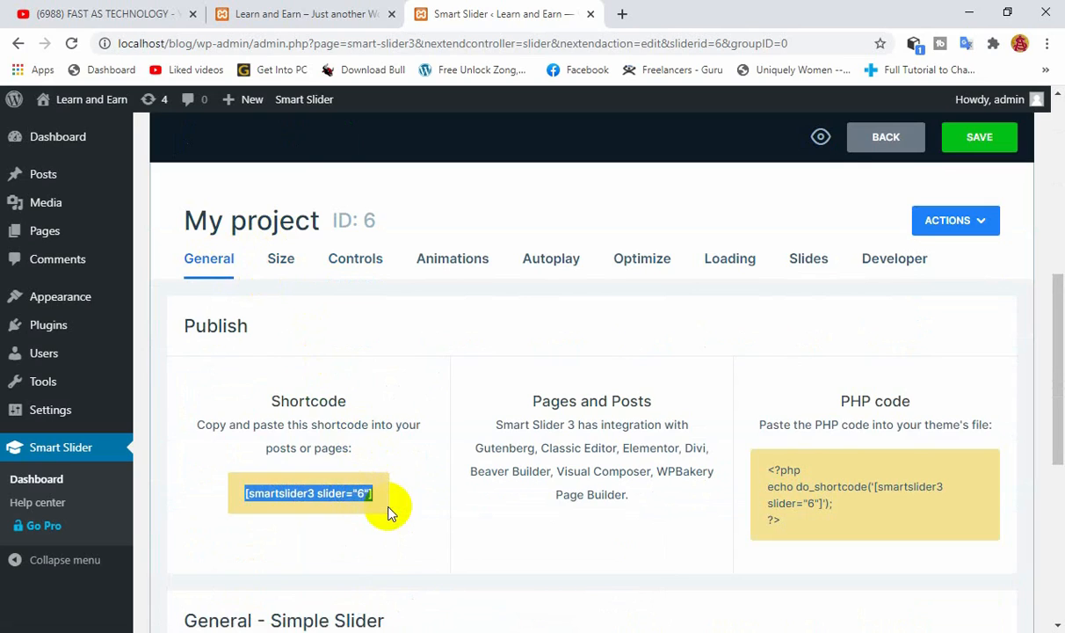
- Stay on the slider's settings page and save the slider
click(75, 232)
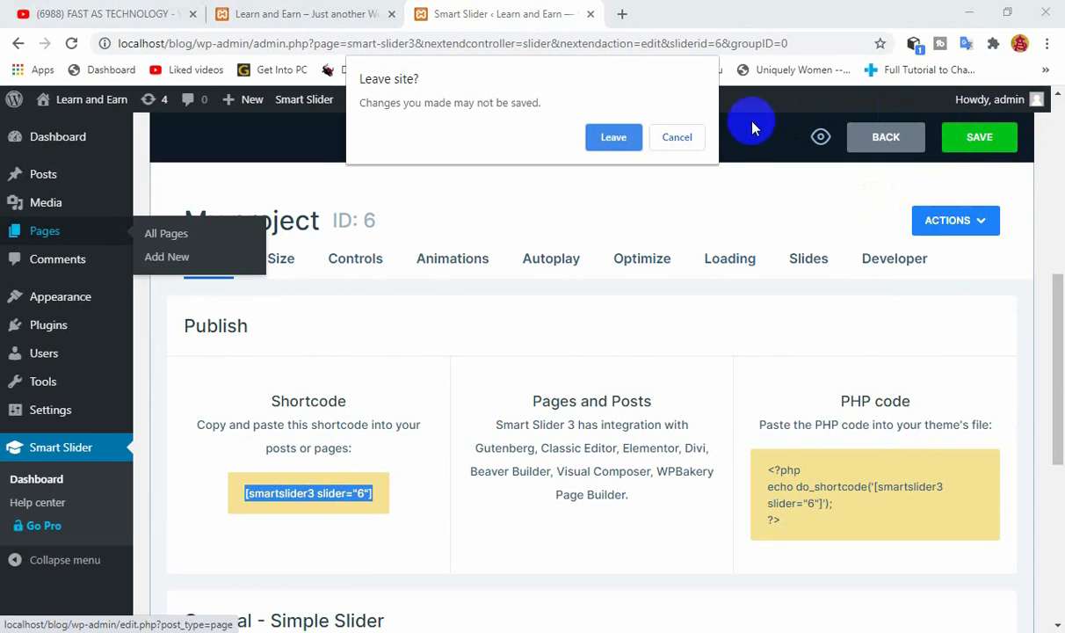
click(679, 137)
click(973, 150)
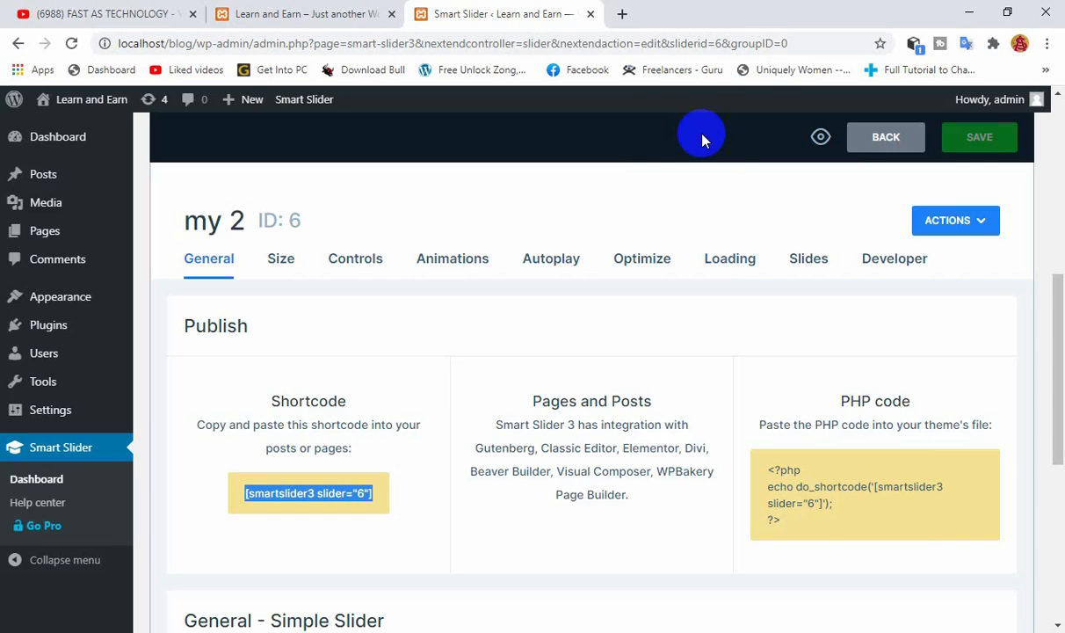
- Open the site's Home page for editing from the list of pages
mouse_move(59, 419)
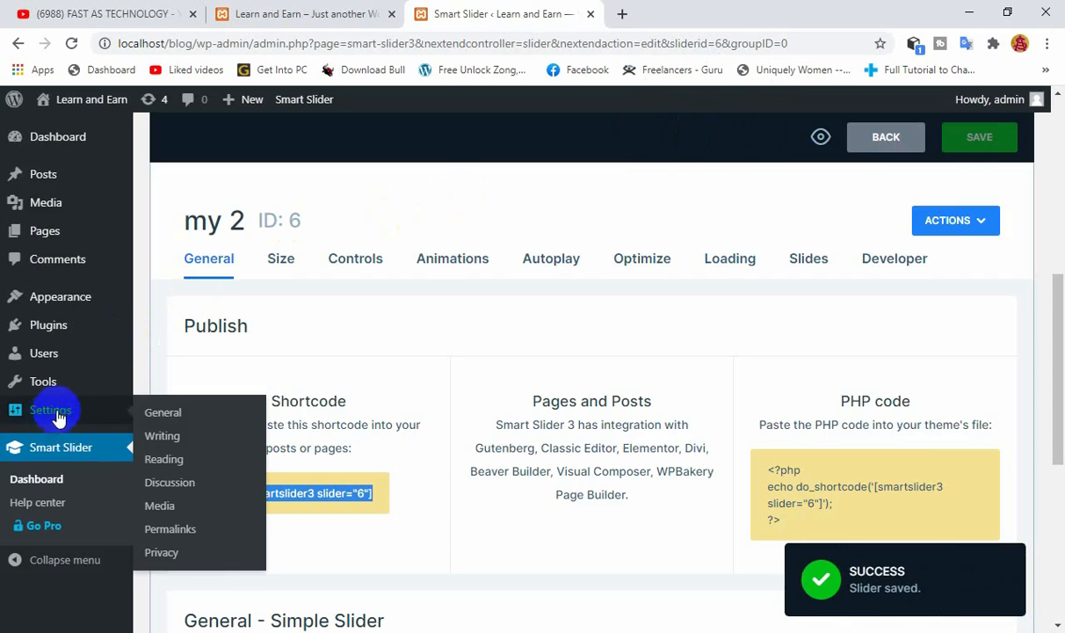
click(67, 245)
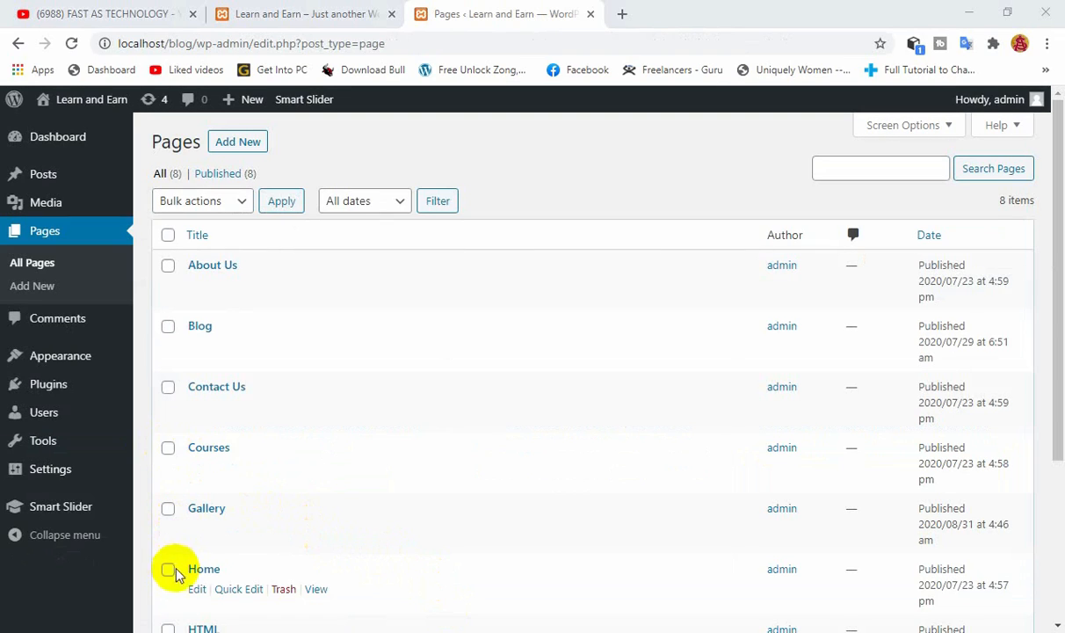
click(197, 590)
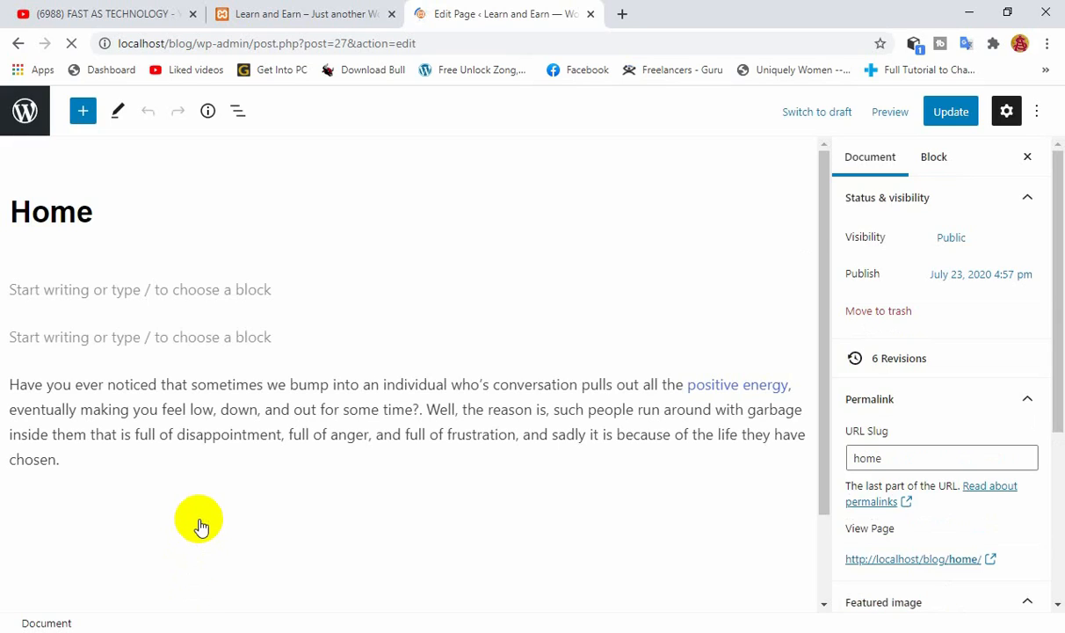
- Paste the slider shortcode into the first empty paragraph below the Home title and update the page
click(137, 291)
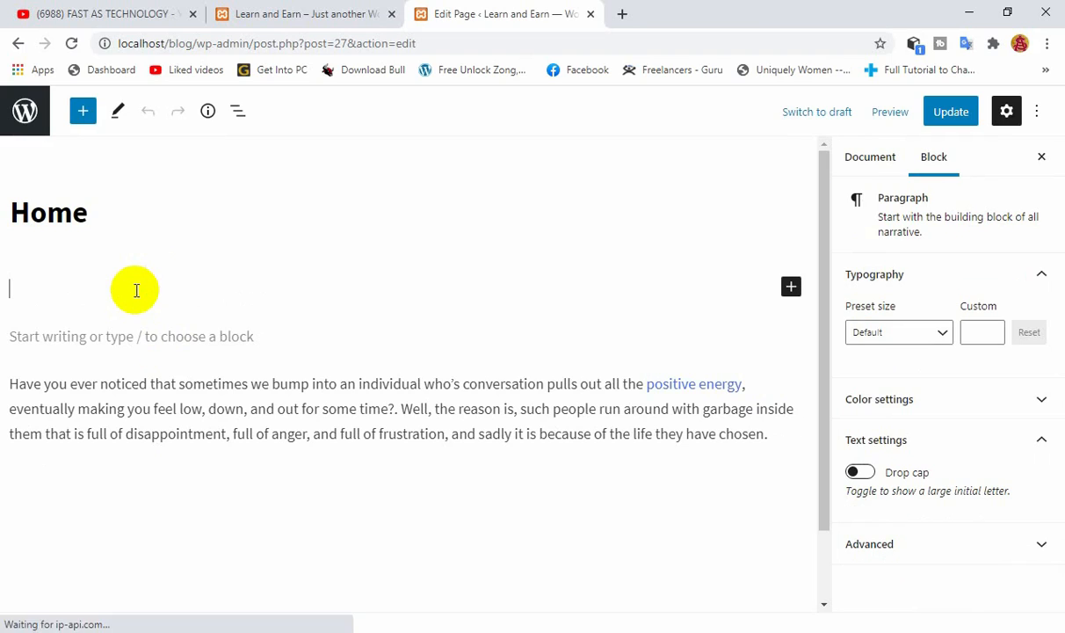
key(ctrl+v)
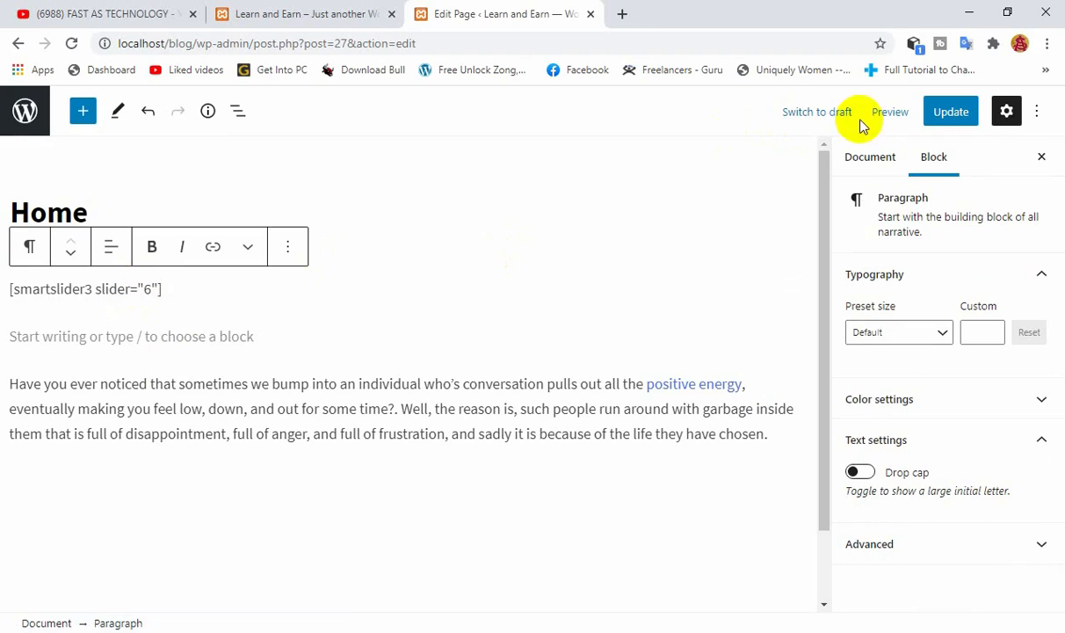
click(958, 123)
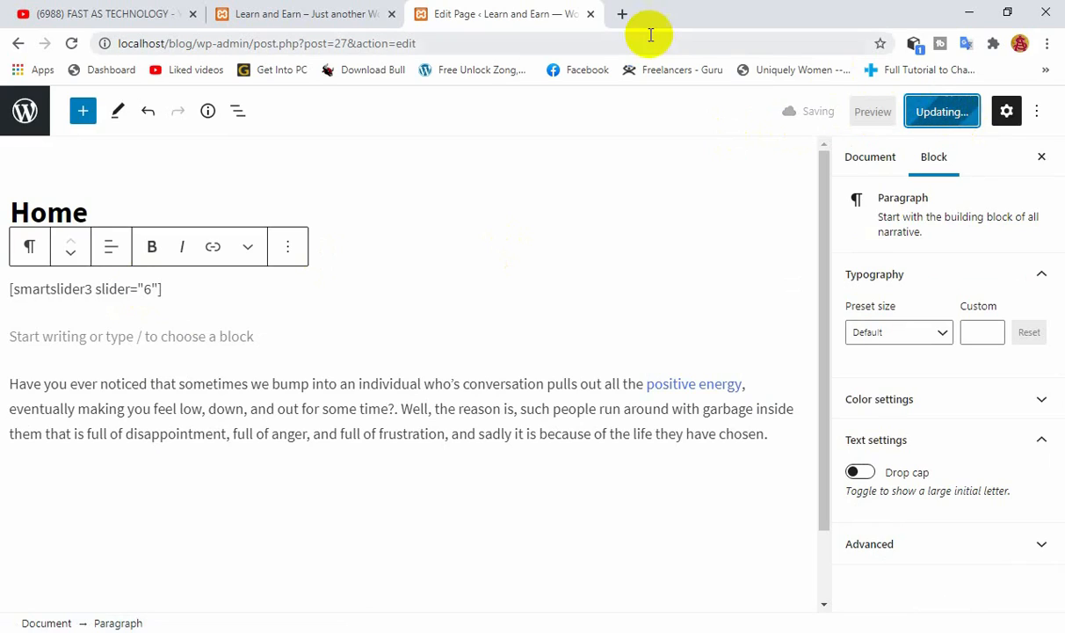
- Open the live site's Home page and advance through the embedded slider's images to check them
click(348, 23)
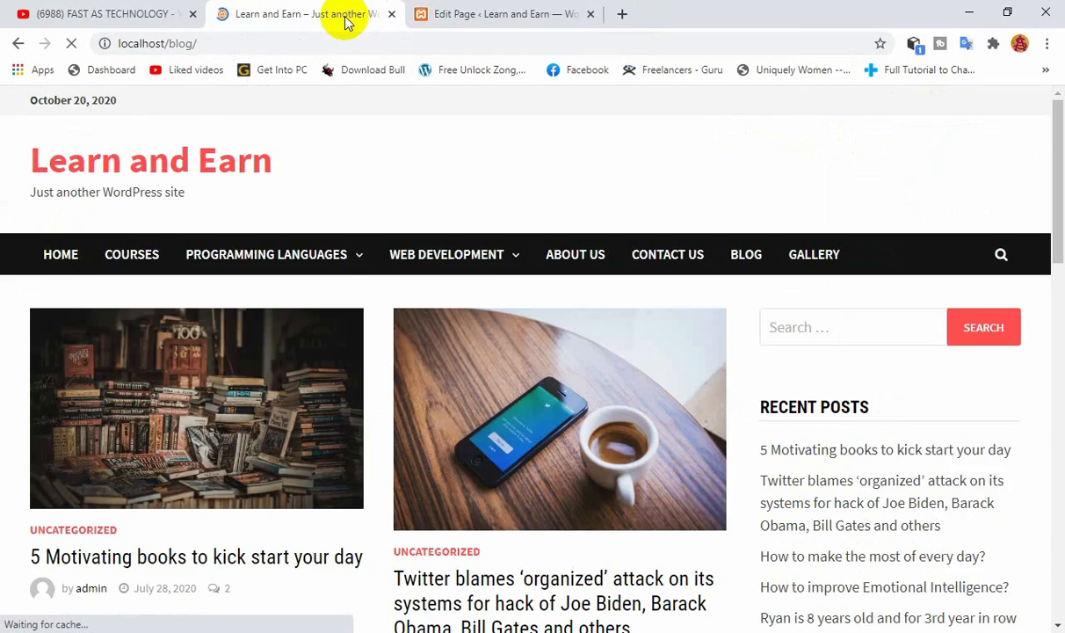
click(60, 262)
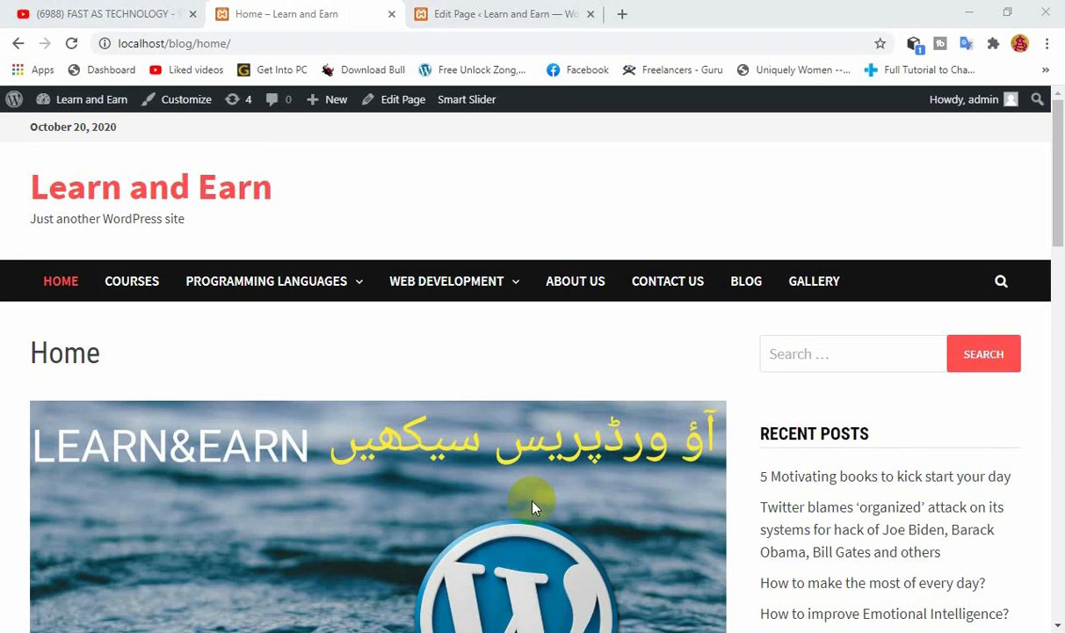
drag(1057, 222, 1061, 418)
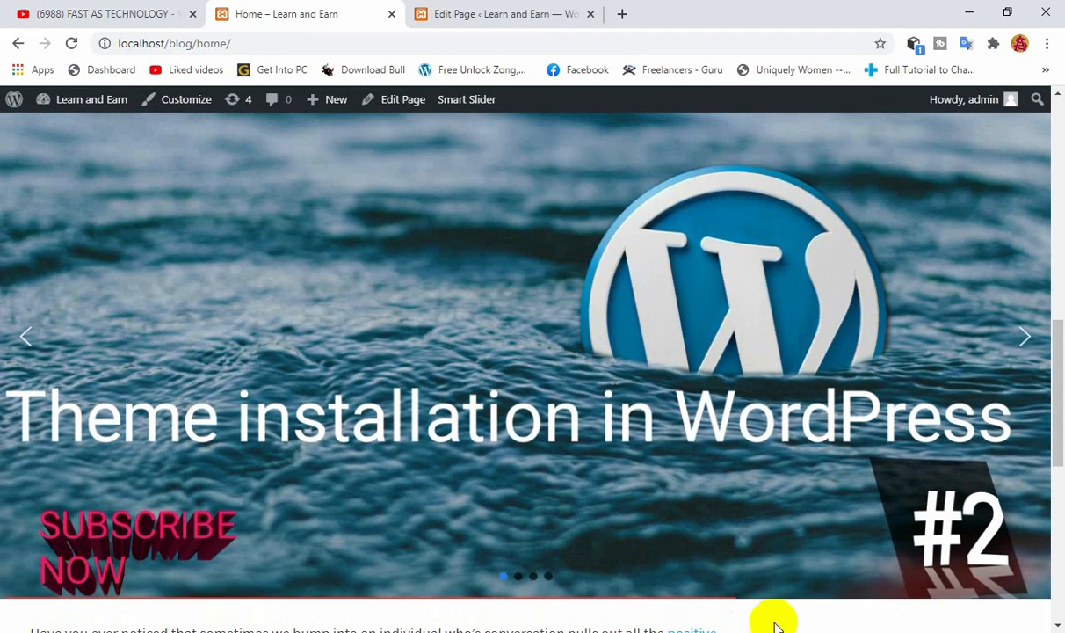
scroll(1022, 343, up, 1)
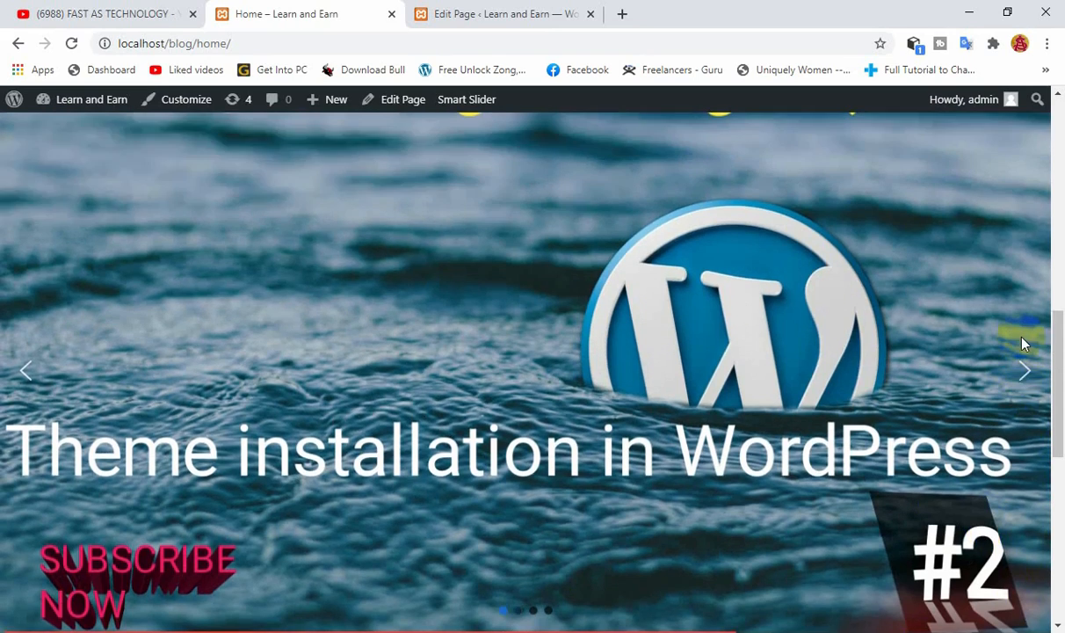
click(1022, 343)
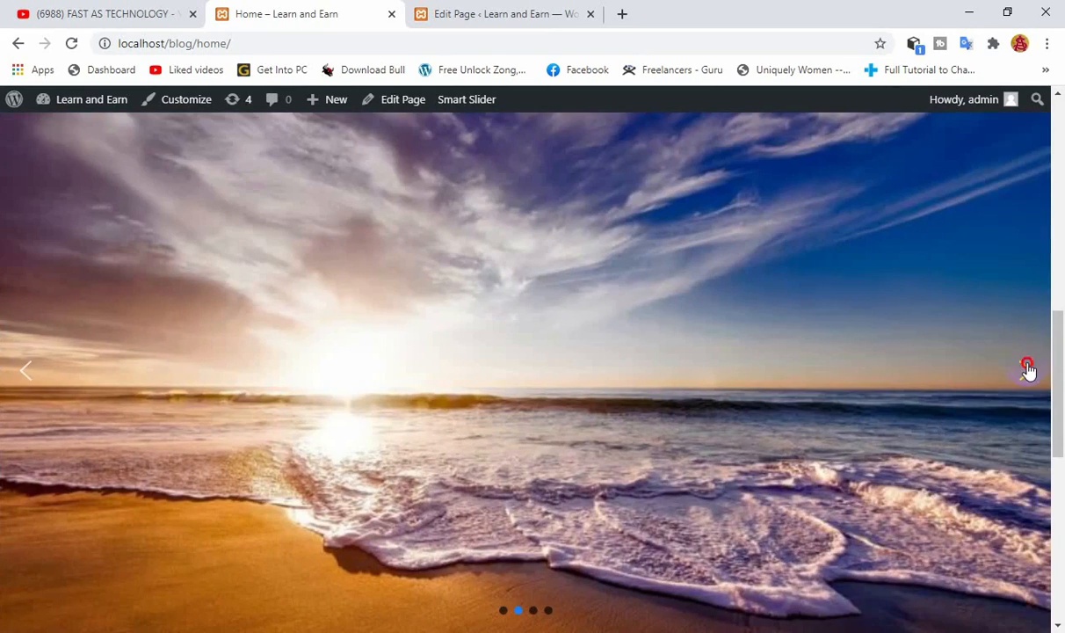
click(1028, 370)
click(1028, 370)
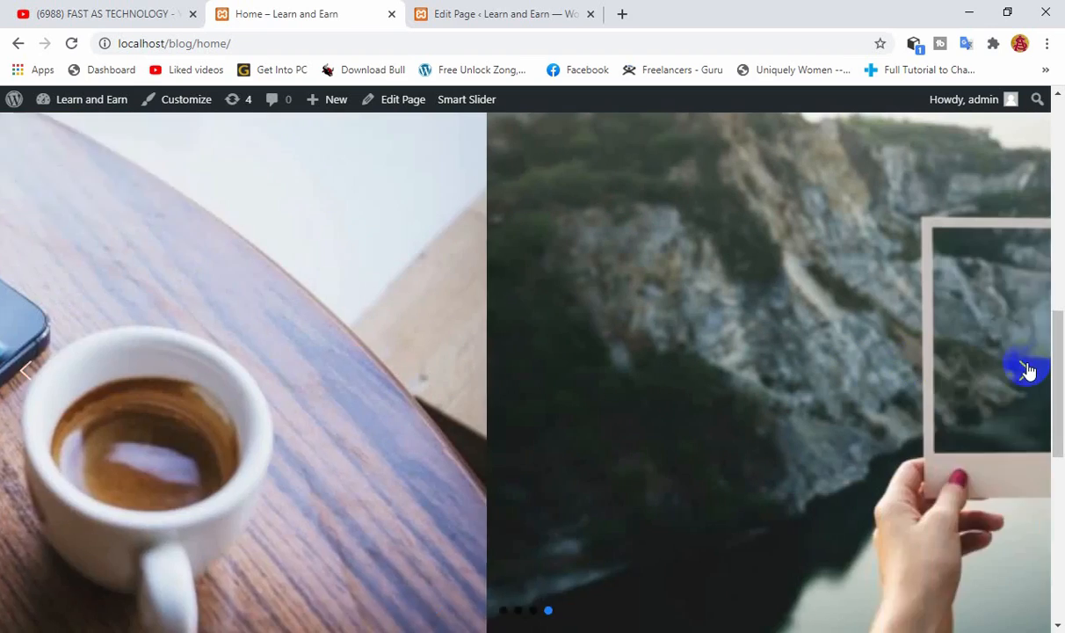
click(684, 555)
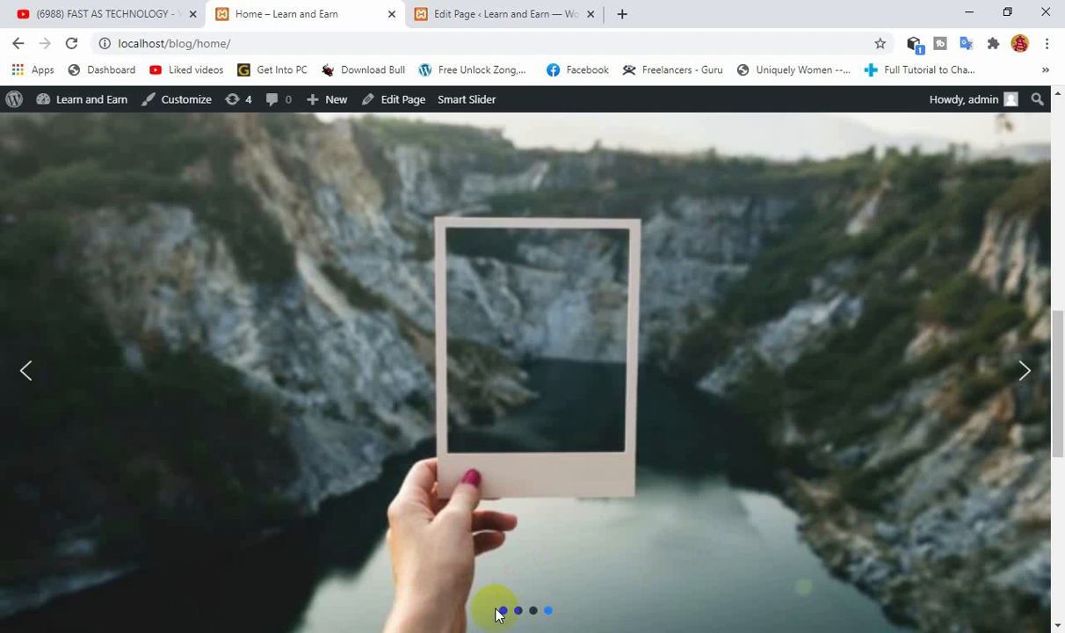
scroll(456, 475, up, 1)
scroll(456, 475, up, 1)
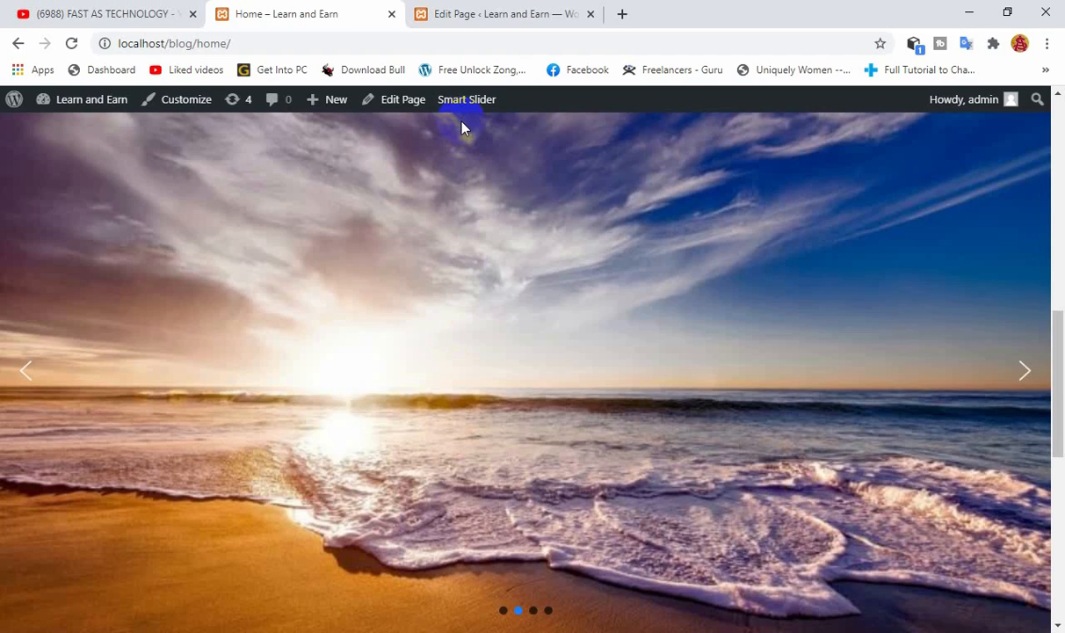
- Leave the Home page editor and return to the admin list of pages
click(490, 17)
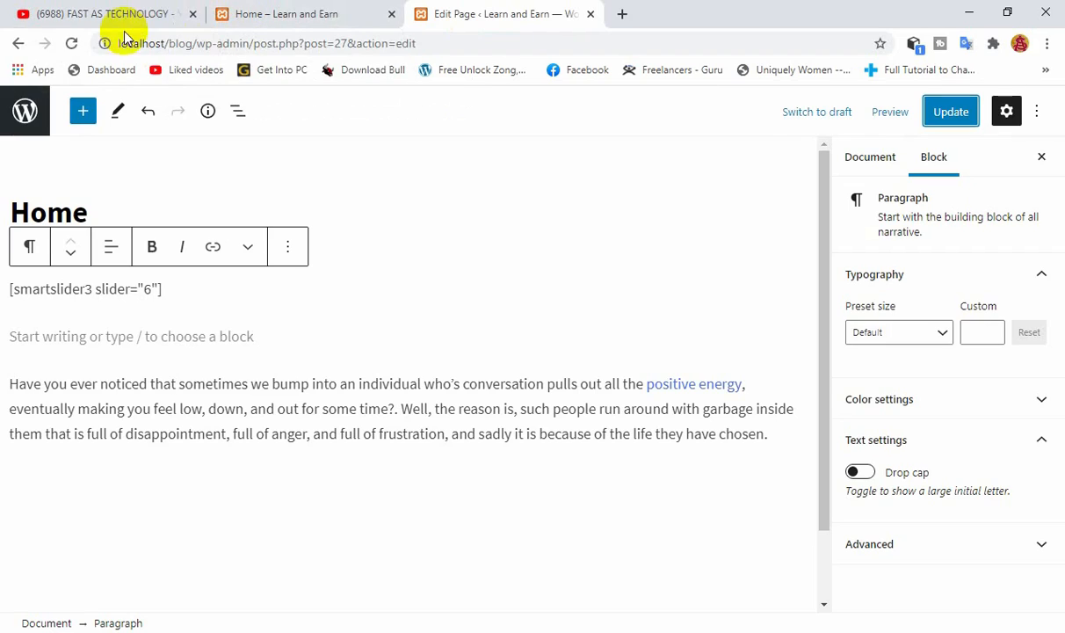
click(19, 43)
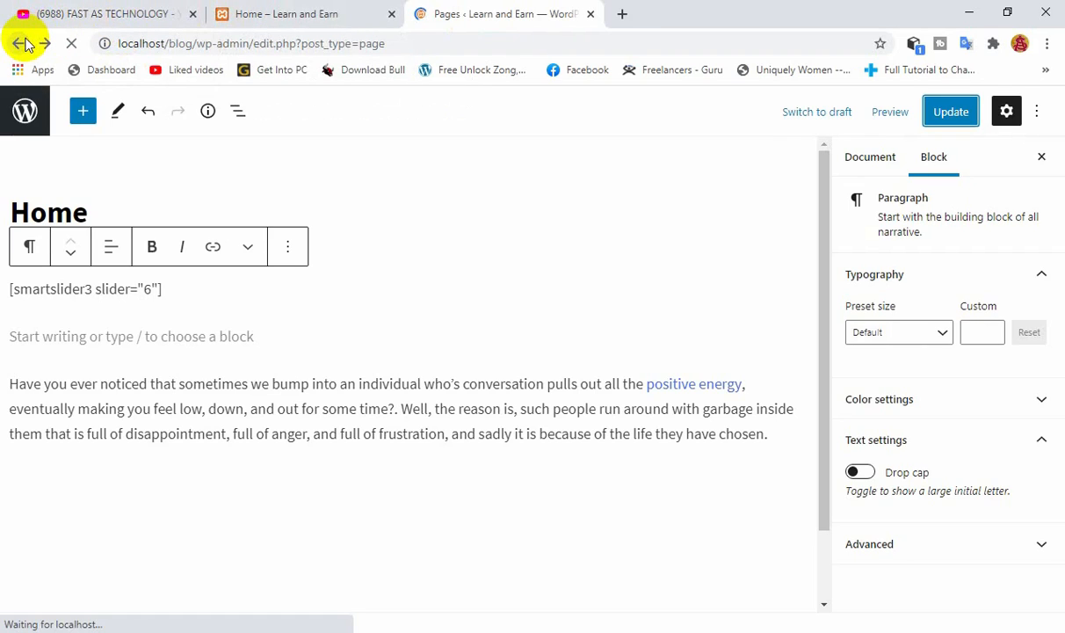